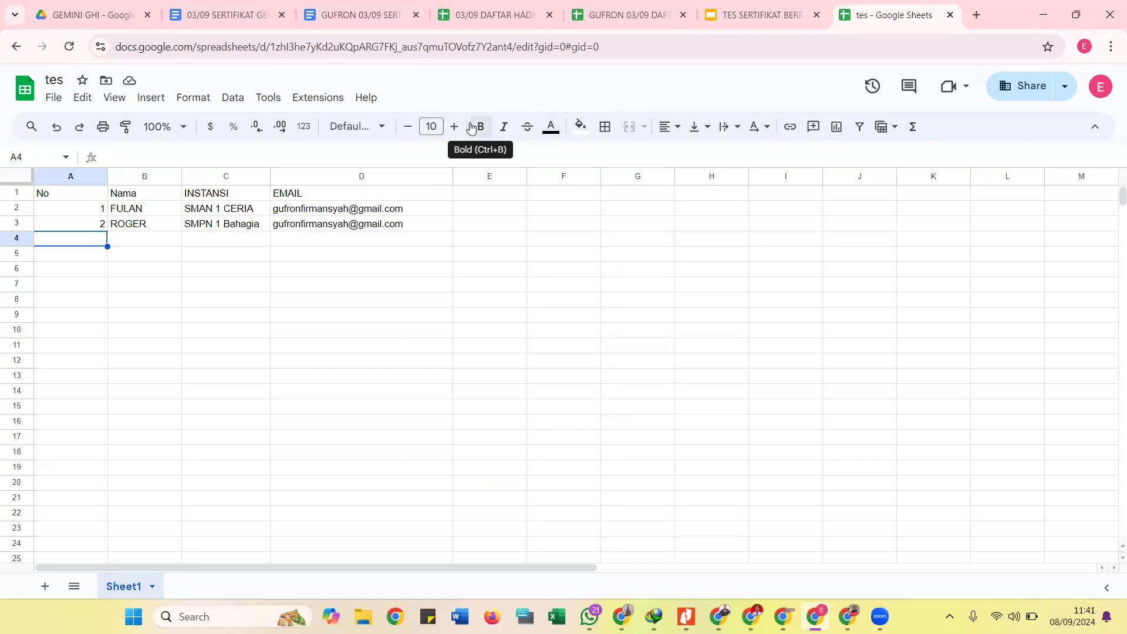
# - Search the Google Workspace Marketplace for the Autocrat add-on, view its listing, and return to the sheet
pyautogui.click(338, 107)
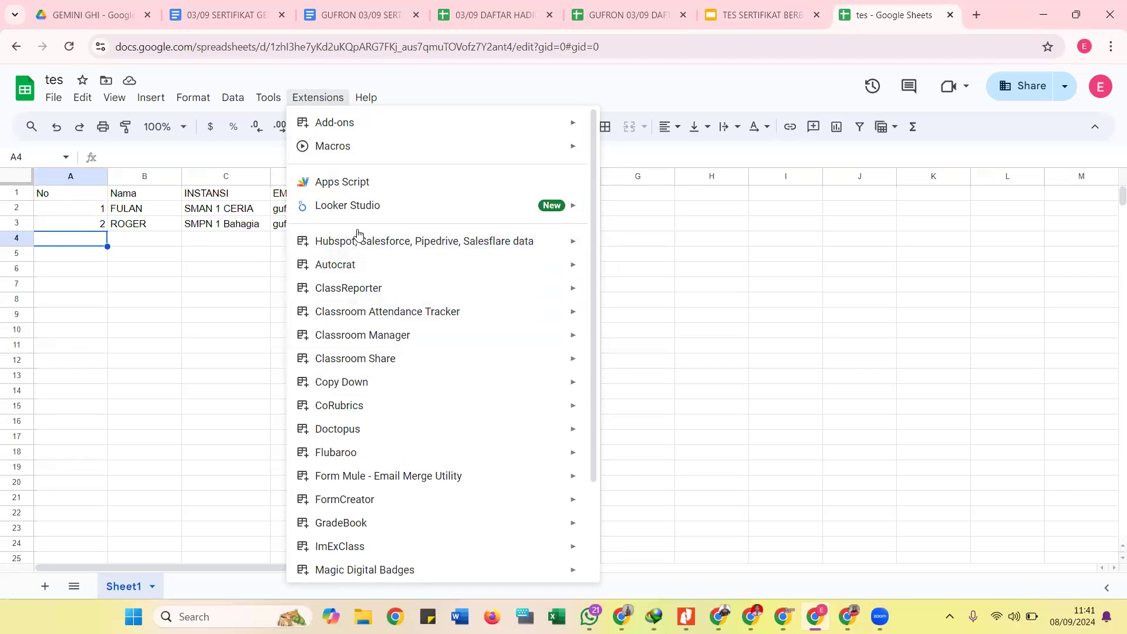
pyautogui.moveTo(355, 266)
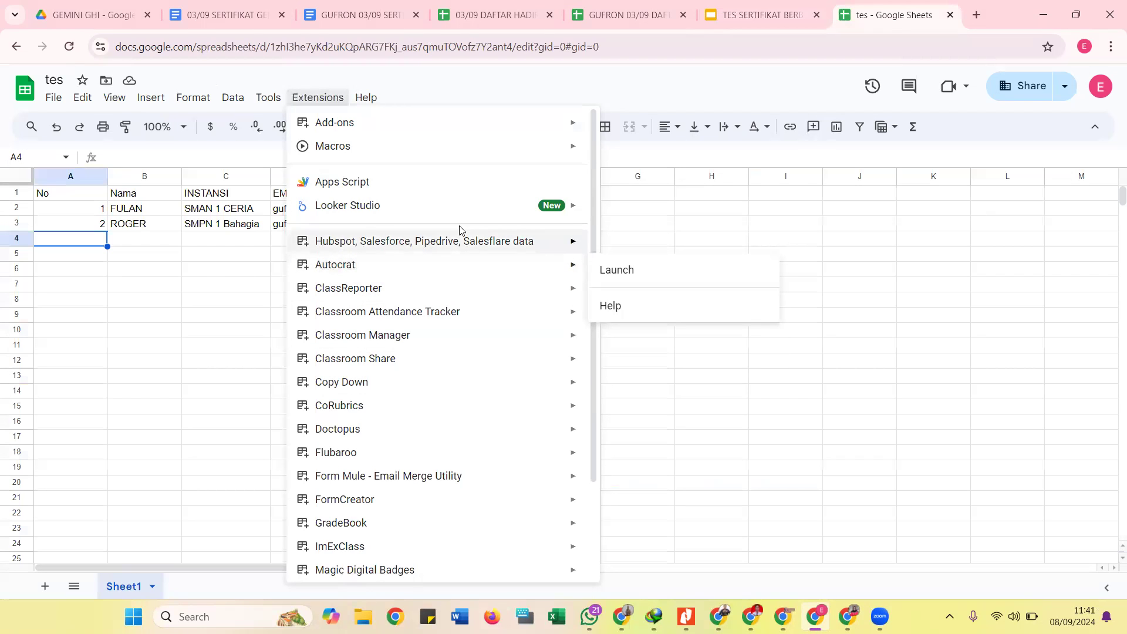
pyautogui.moveTo(446, 129)
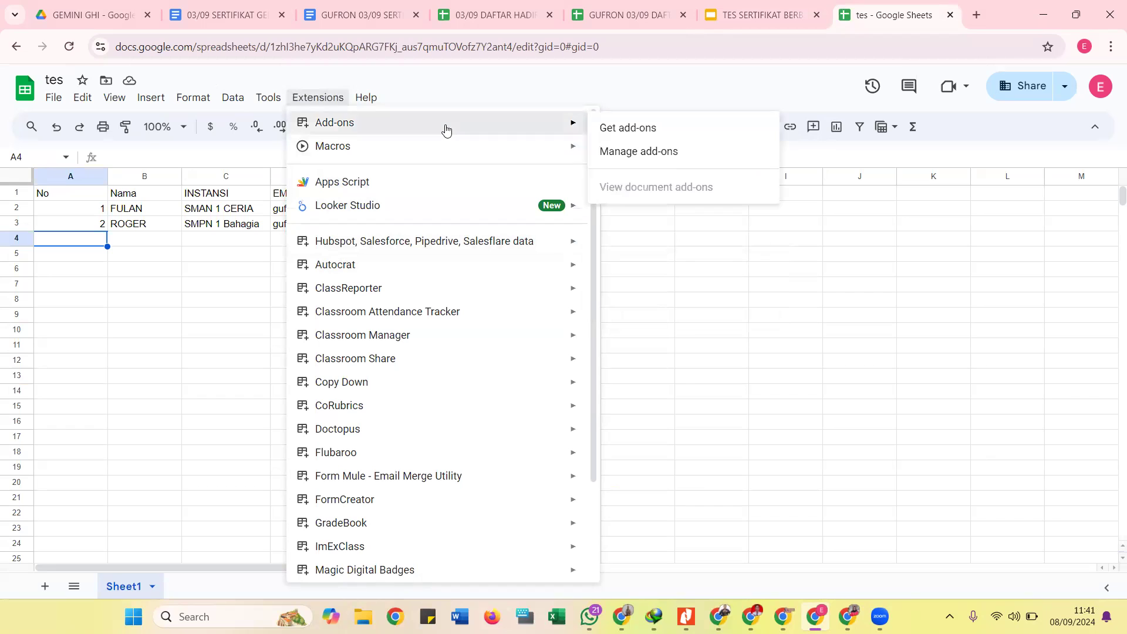
pyautogui.click(716, 136)
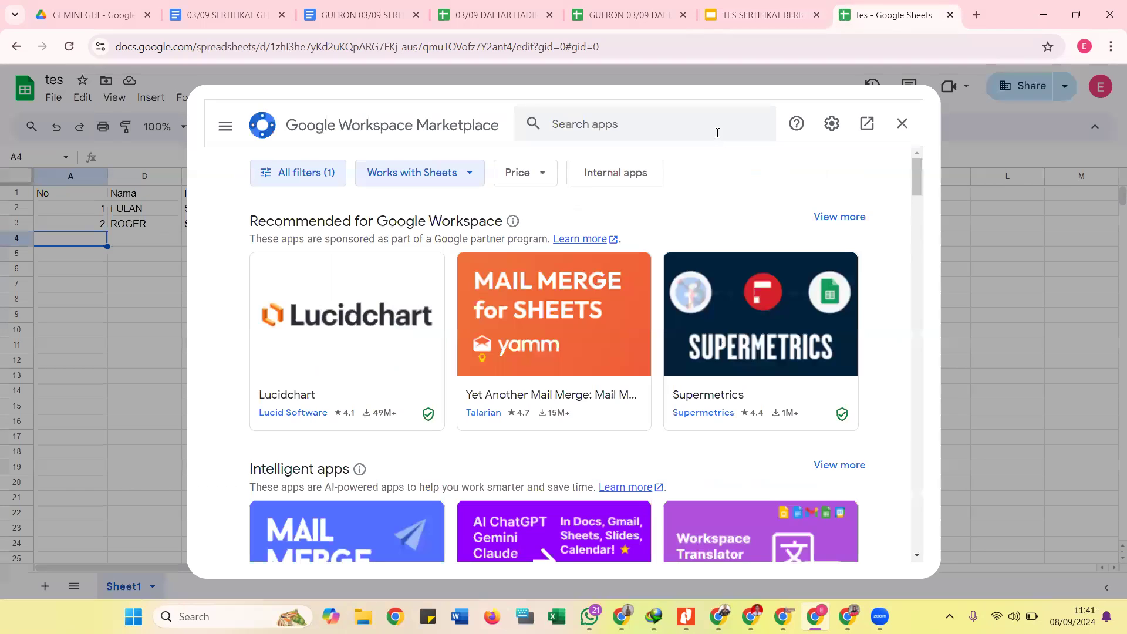
pyautogui.click(648, 120)
pyautogui.write('autor')
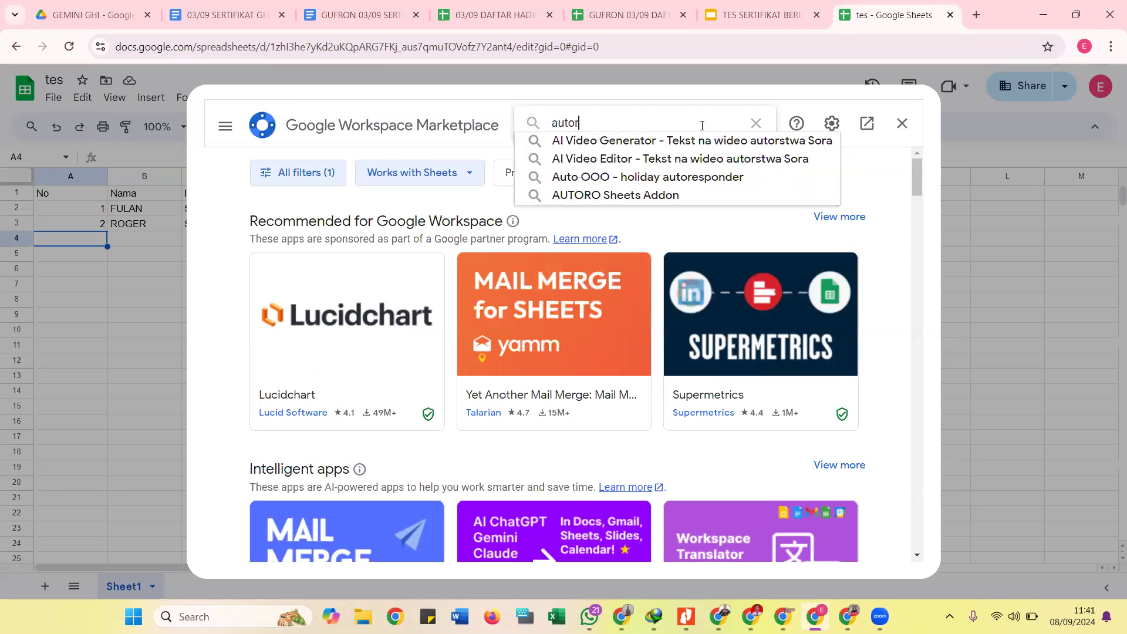
pyautogui.press('BackSpace')
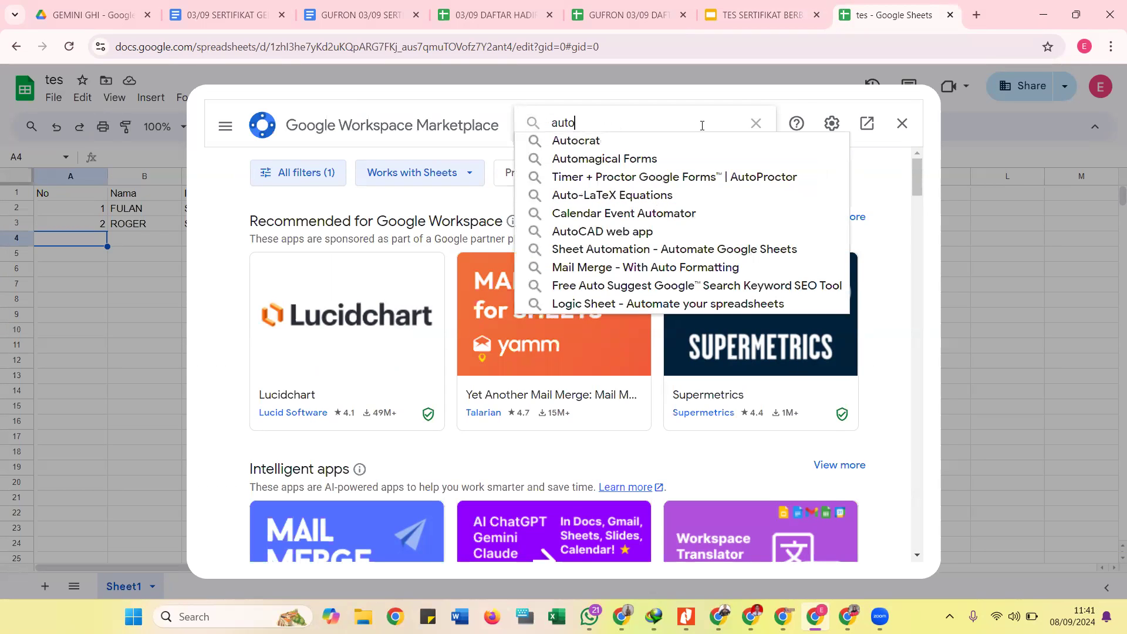
pyautogui.click(680, 145)
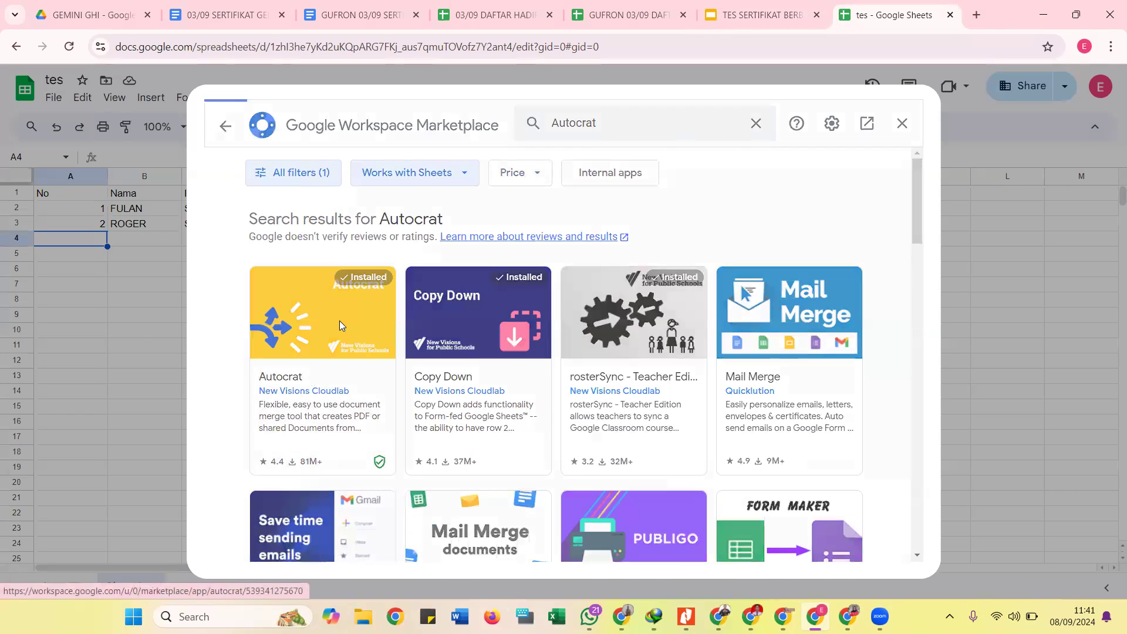
pyautogui.click(340, 325)
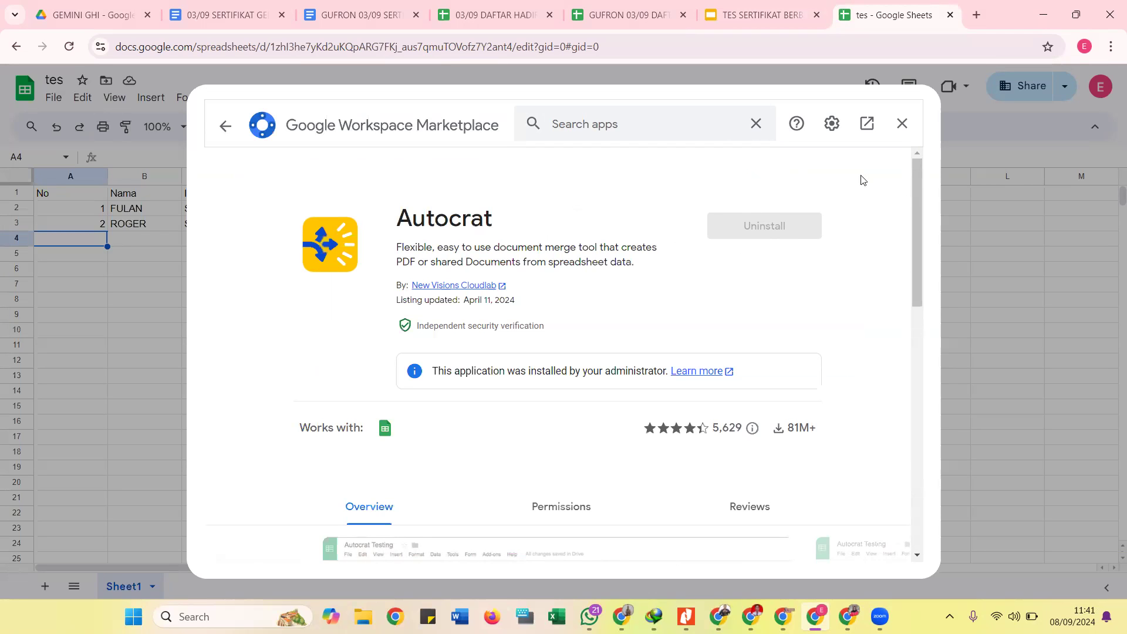
pyautogui.click(903, 123)
pyautogui.click(887, 228)
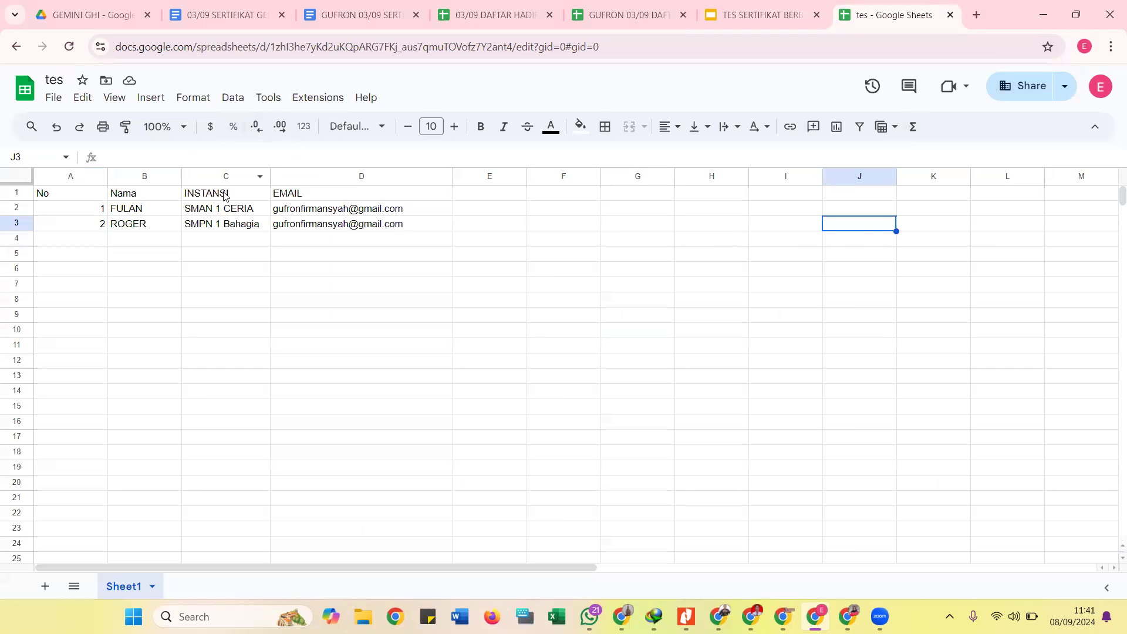
# - Launch the Autocrat add-on and start a new merge job
pyautogui.click(299, 100)
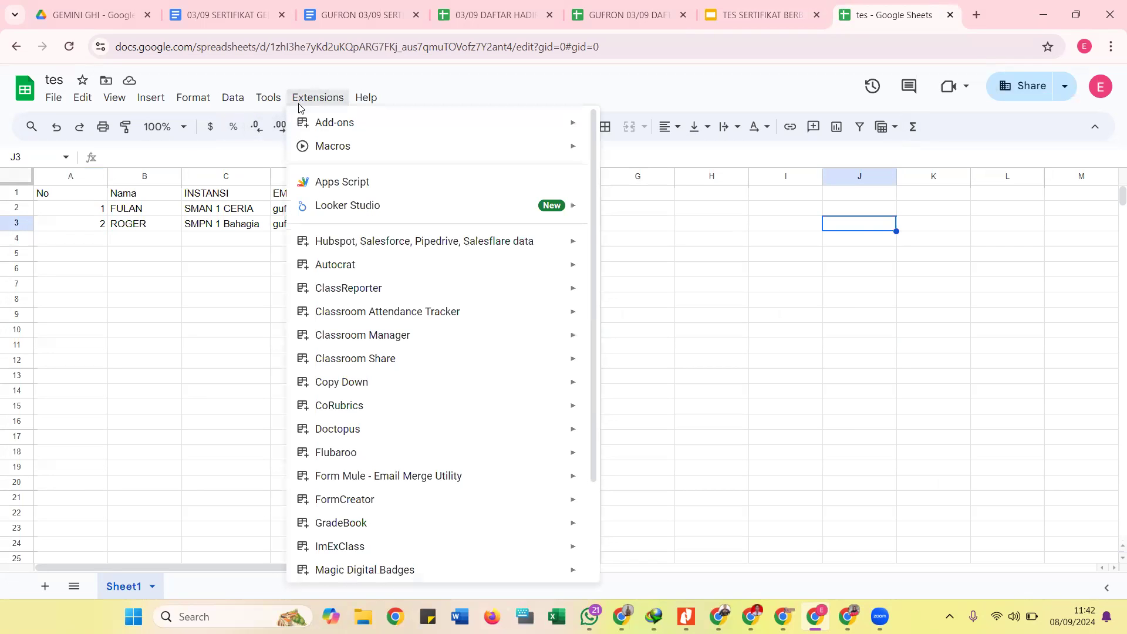
pyautogui.moveTo(421, 271)
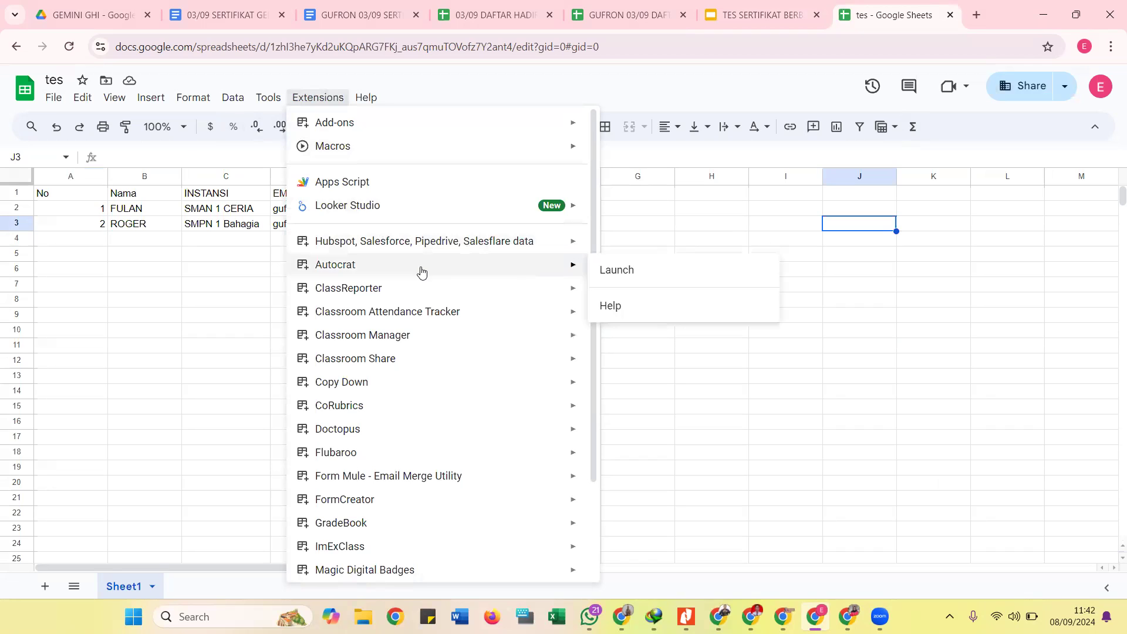
pyautogui.click(601, 271)
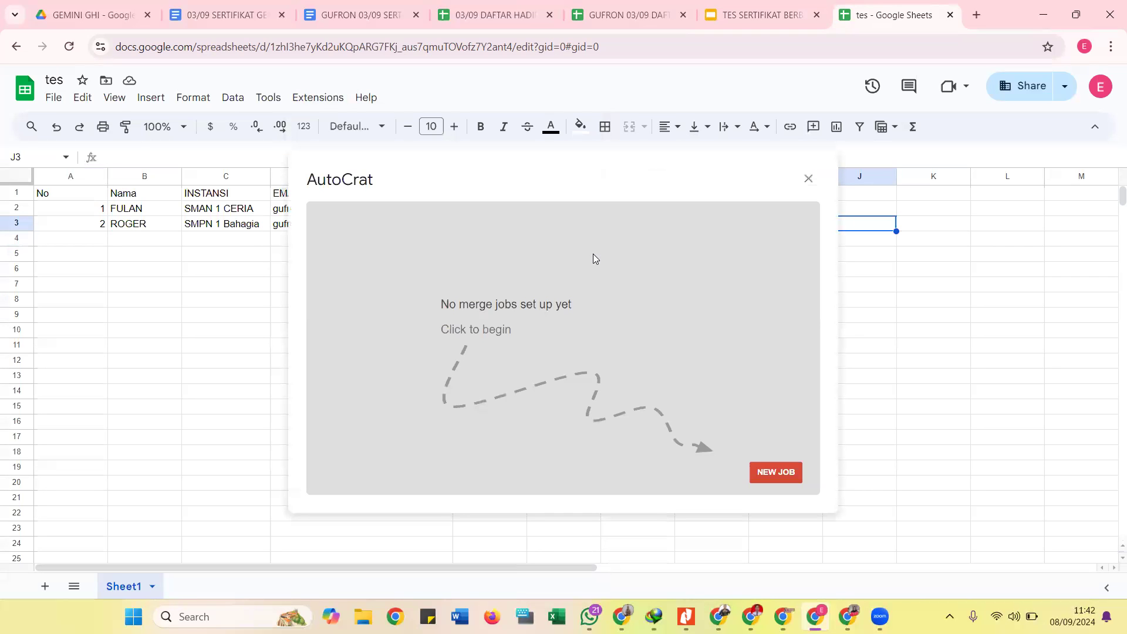
pyautogui.click(775, 478)
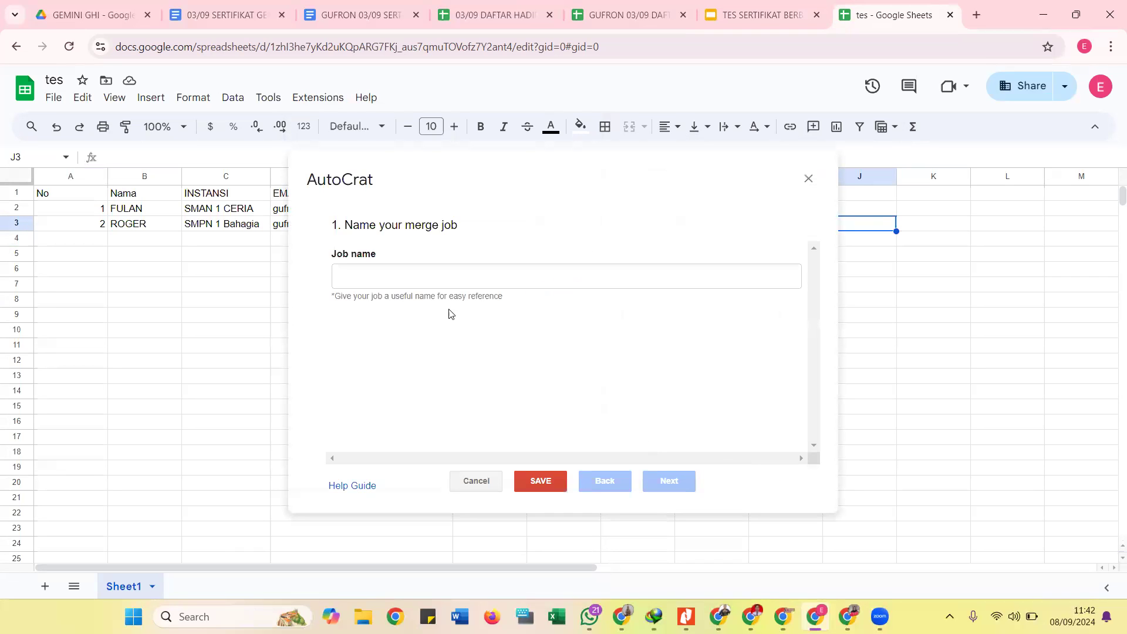
# - Name the merge job "webinar 01 tes" and continue to the template choice
pyautogui.click(460, 277)
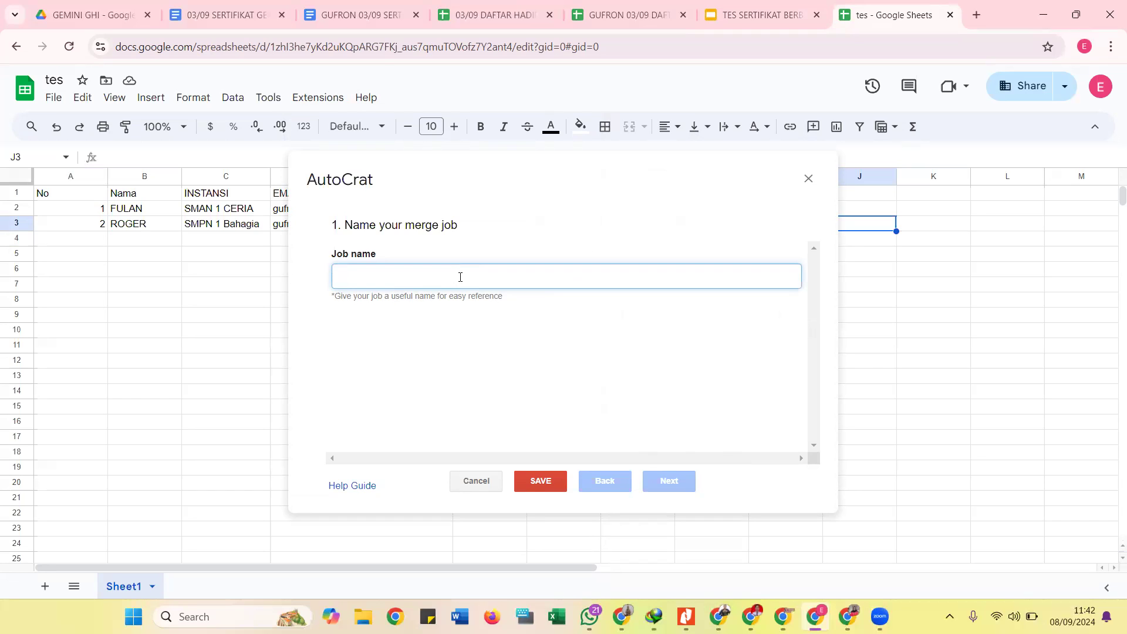
pyautogui.write('webinar')
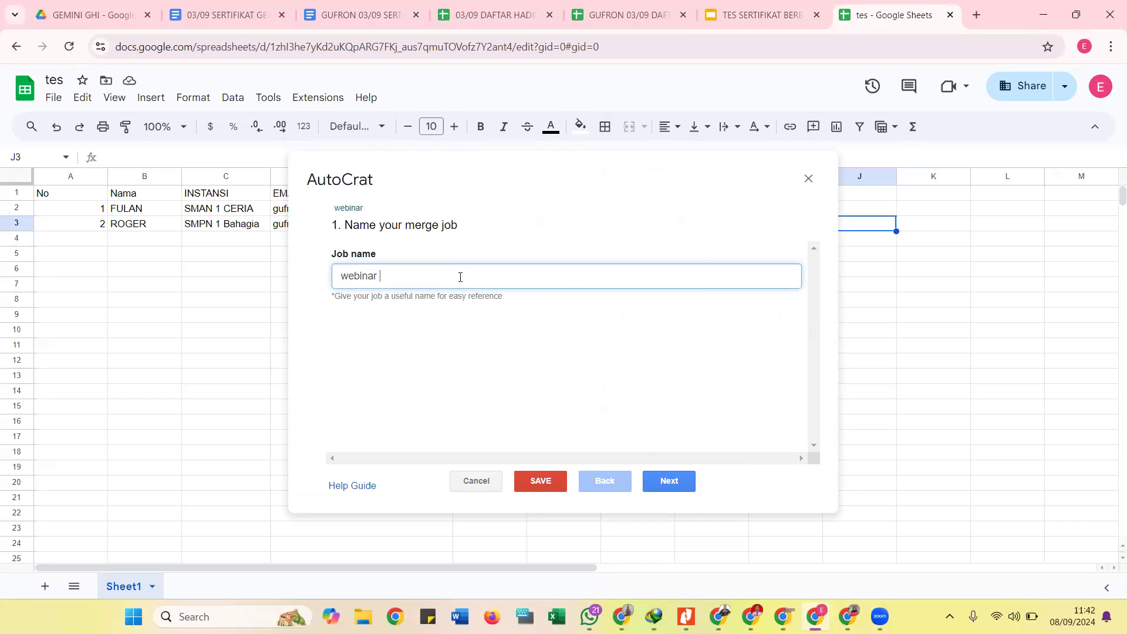
pyautogui.write(' 01 tes')
pyautogui.click(676, 476)
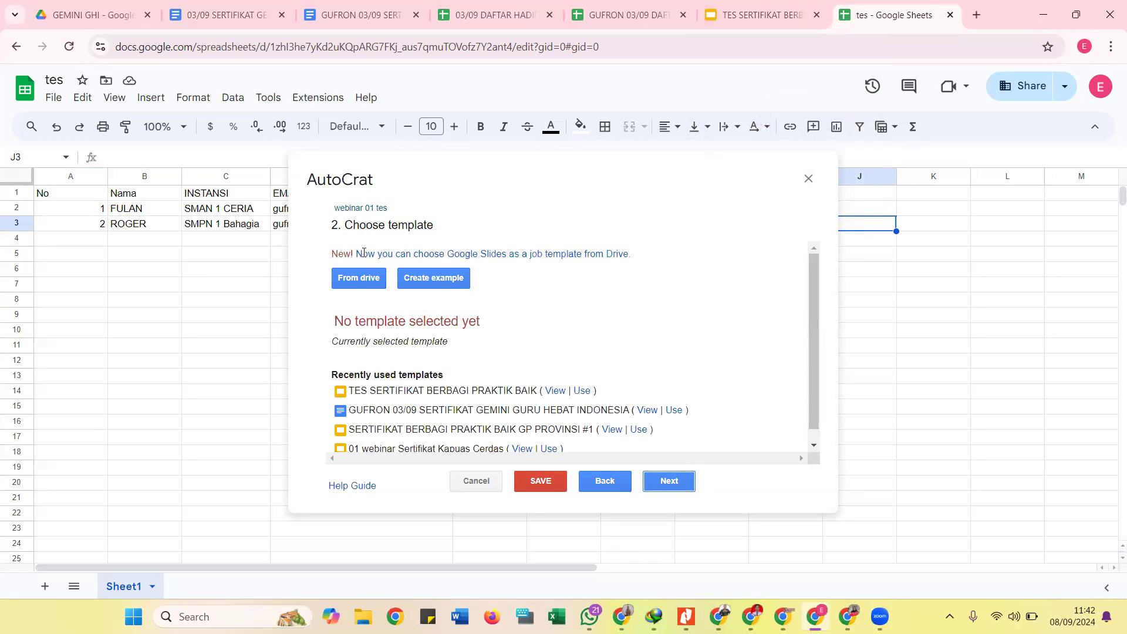
# - Choose the TES SERTIFIKAT BERBAGI PRAKTIK BAIK slides from Drive as the job's template and continue to data mapping
pyautogui.click(360, 279)
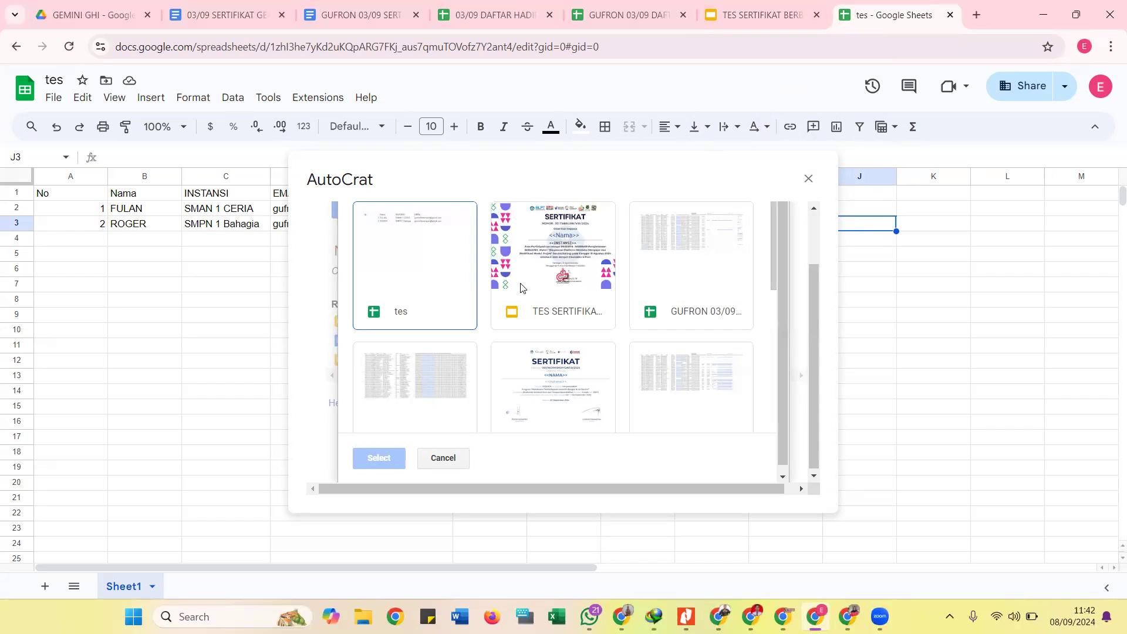
pyautogui.click(543, 281)
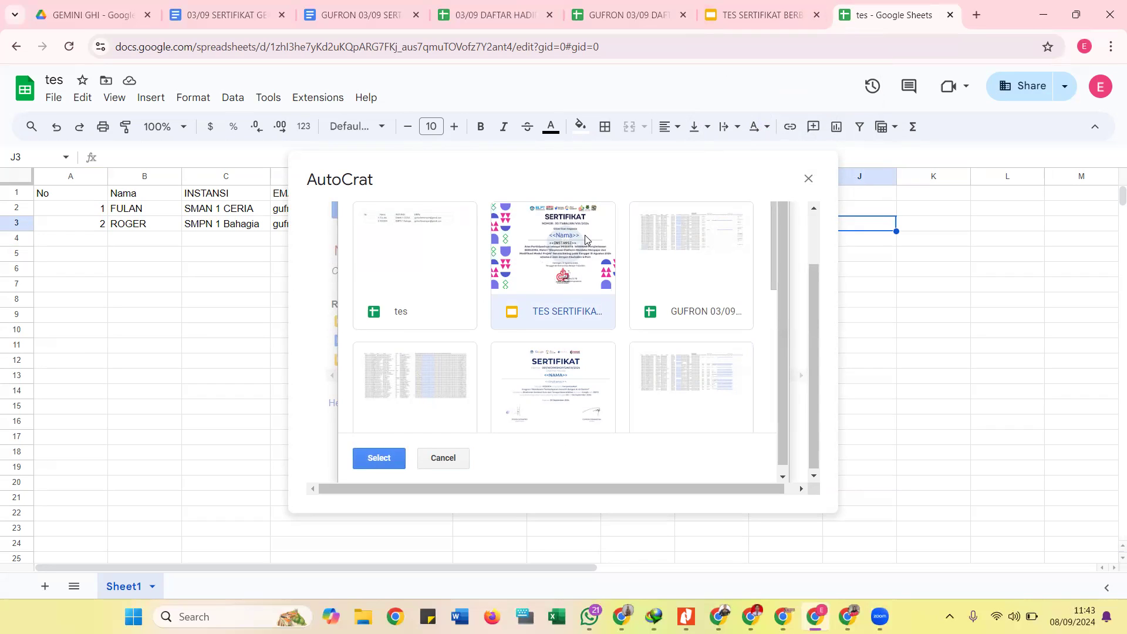
pyautogui.click(374, 467)
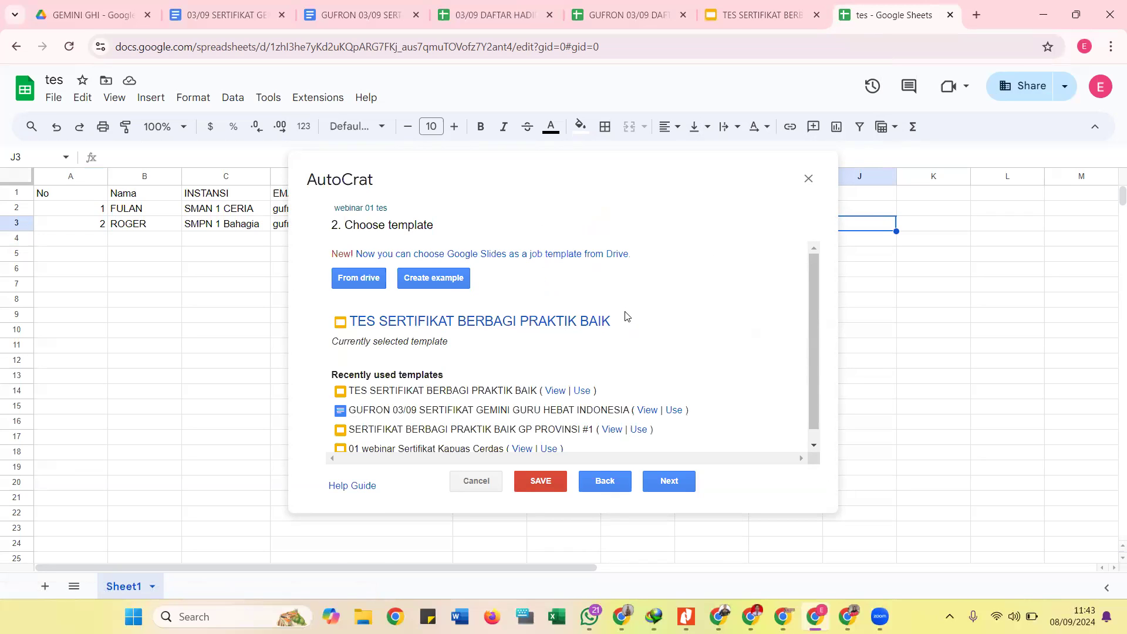
pyautogui.scroll(-1, 626, 317)
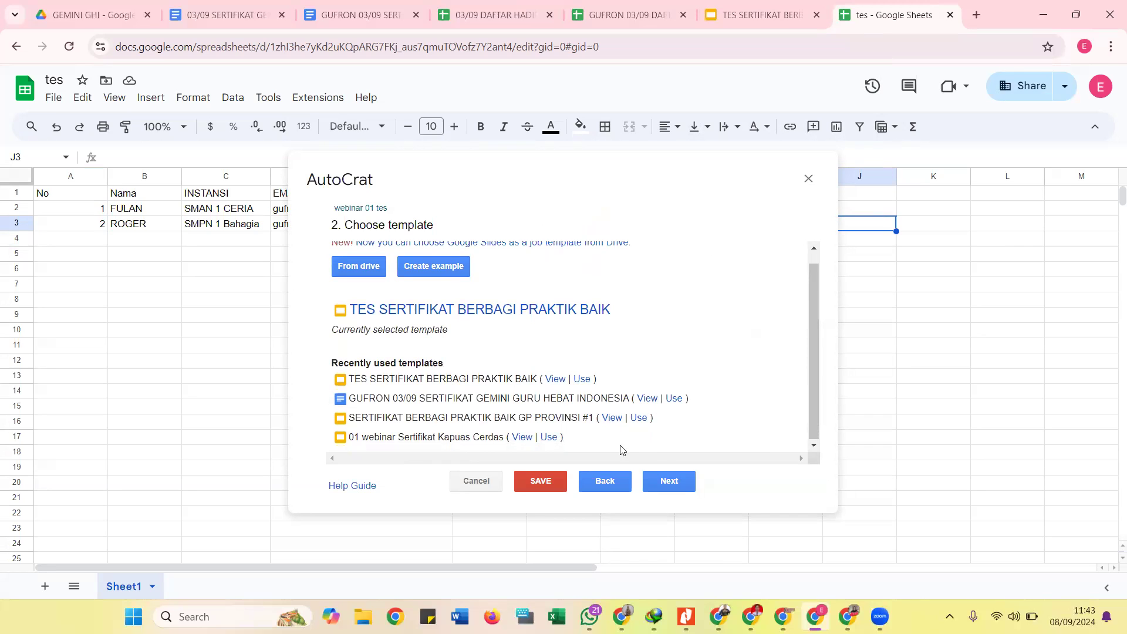
pyautogui.click(666, 482)
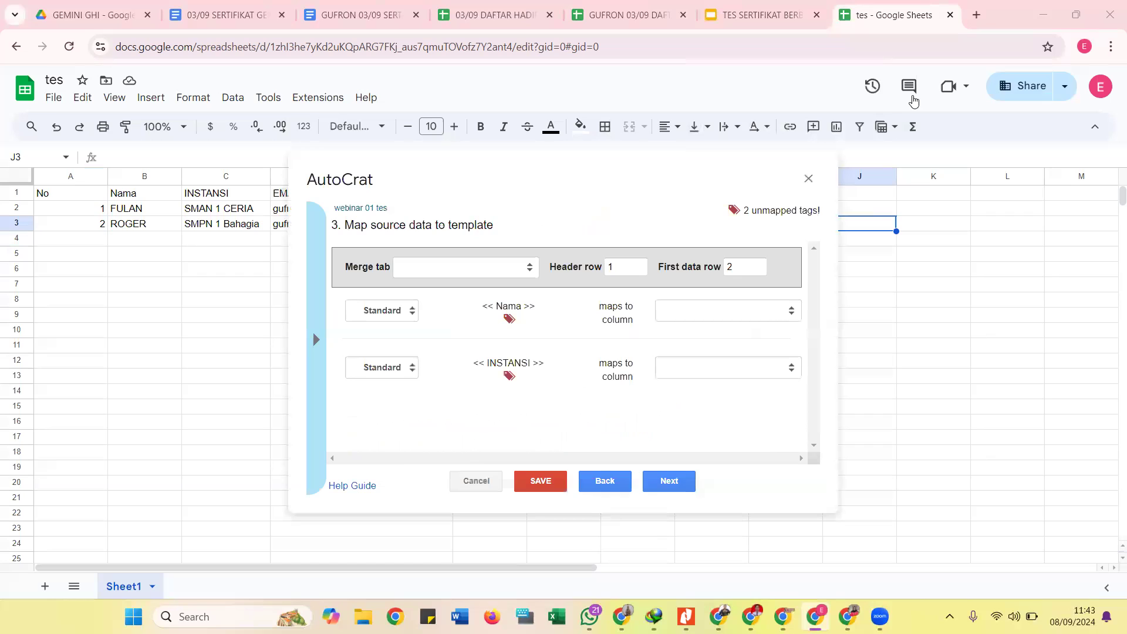
# - Set Sheet1 as the merge tab that supplies the source data
pyautogui.click(654, 172)
pyautogui.click(496, 271)
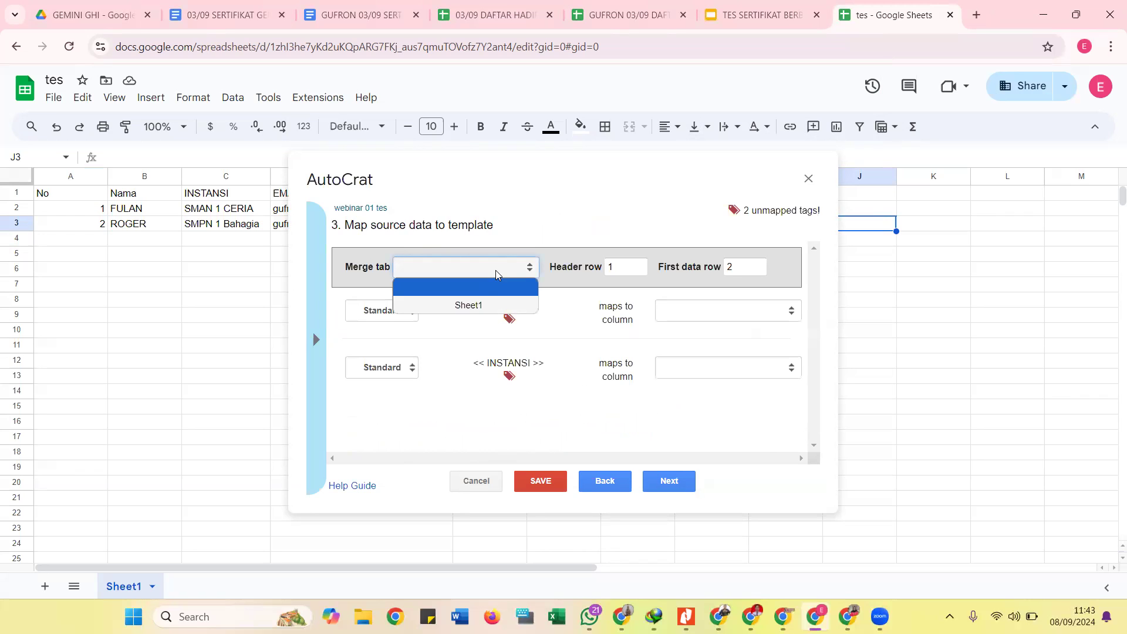
pyautogui.click(481, 306)
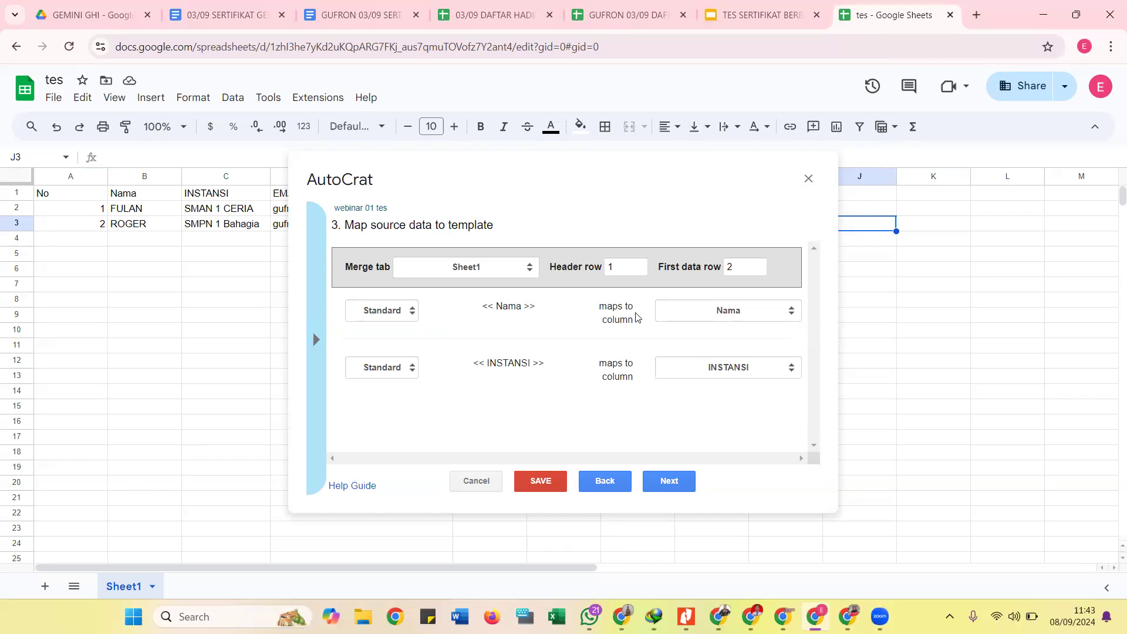
# - Map the Nama tag to the Nama column and the INSTANSI tag to the INSTANSI column, and continue to file settings
pyautogui.click(697, 310)
pyautogui.click(700, 311)
pyautogui.click(707, 310)
pyautogui.click(704, 353)
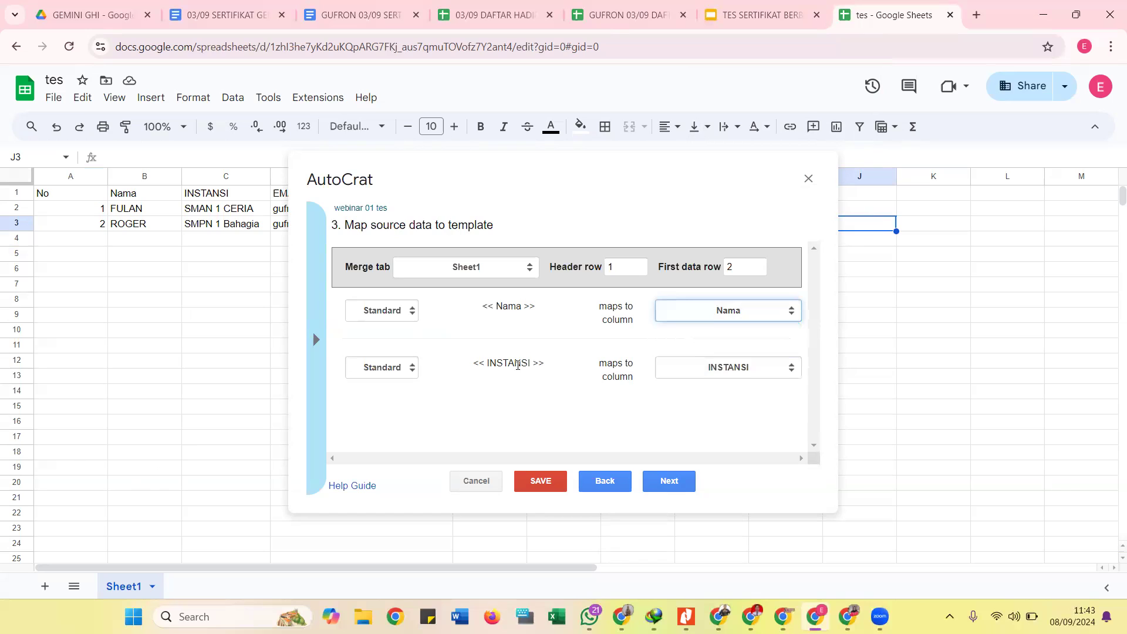
pyautogui.click(711, 367)
pyautogui.click(701, 377)
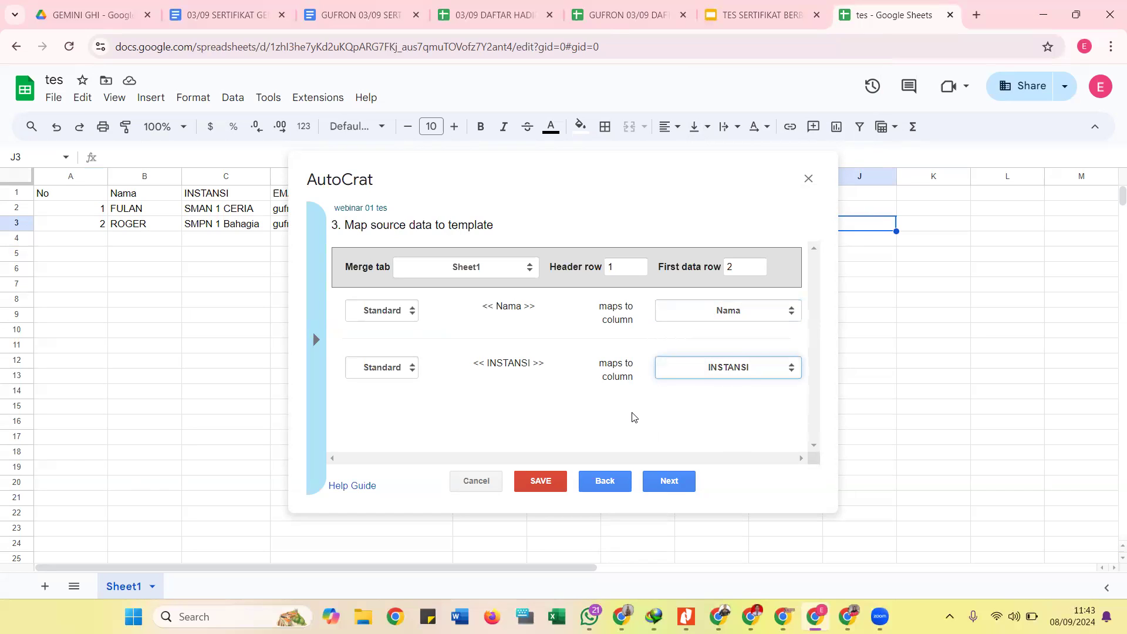
pyautogui.click(670, 487)
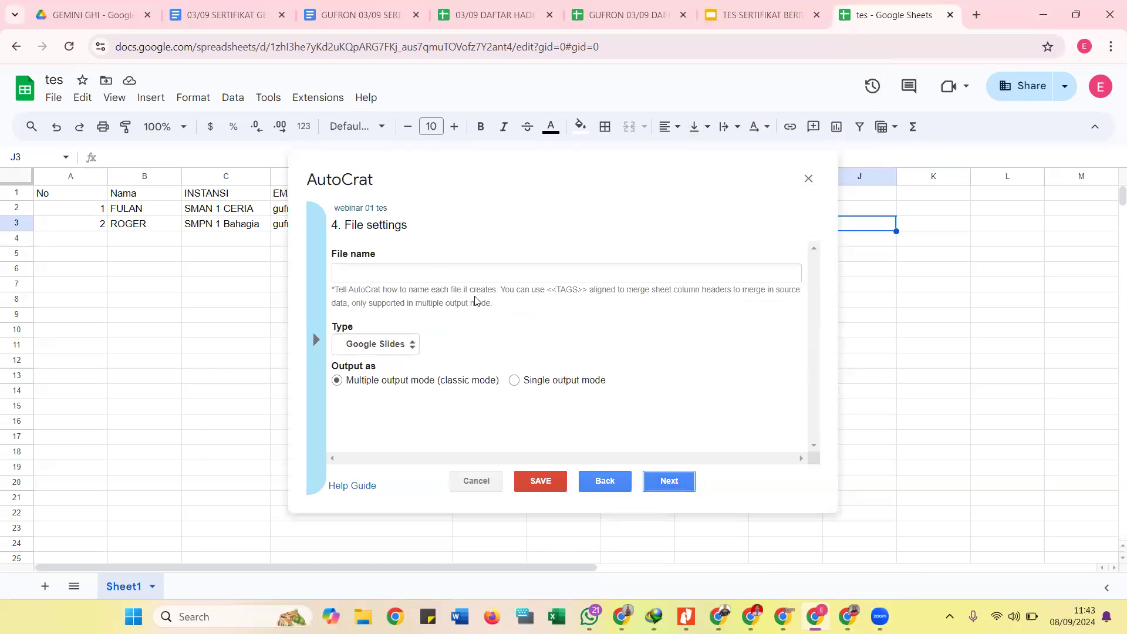
# - Set the output file type to PDF
pyautogui.click(433, 267)
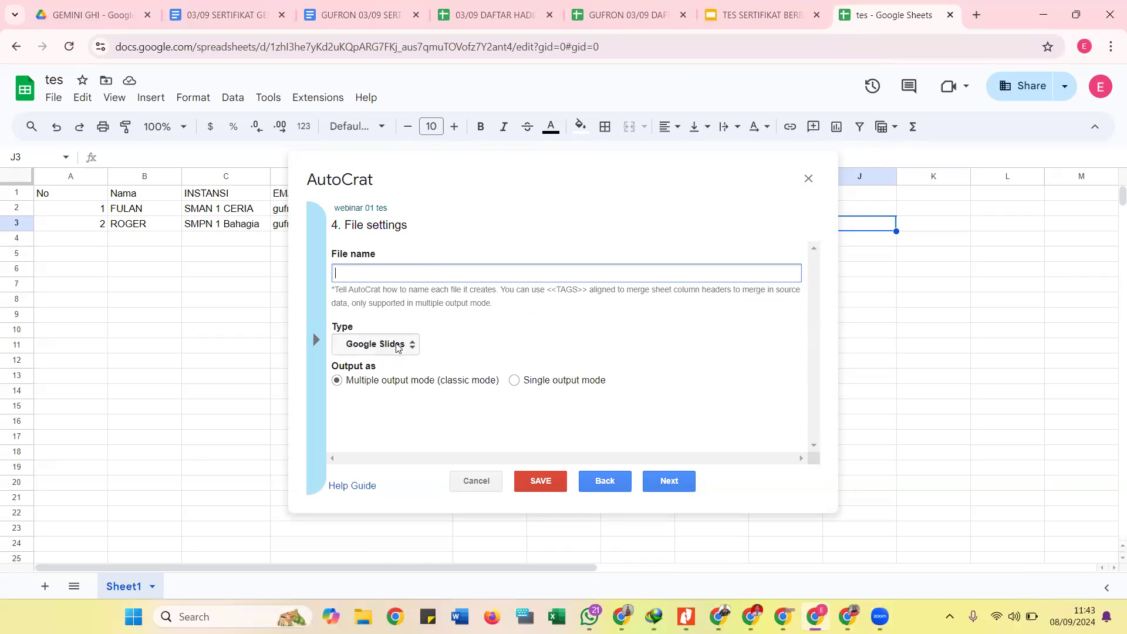
pyautogui.click(376, 351)
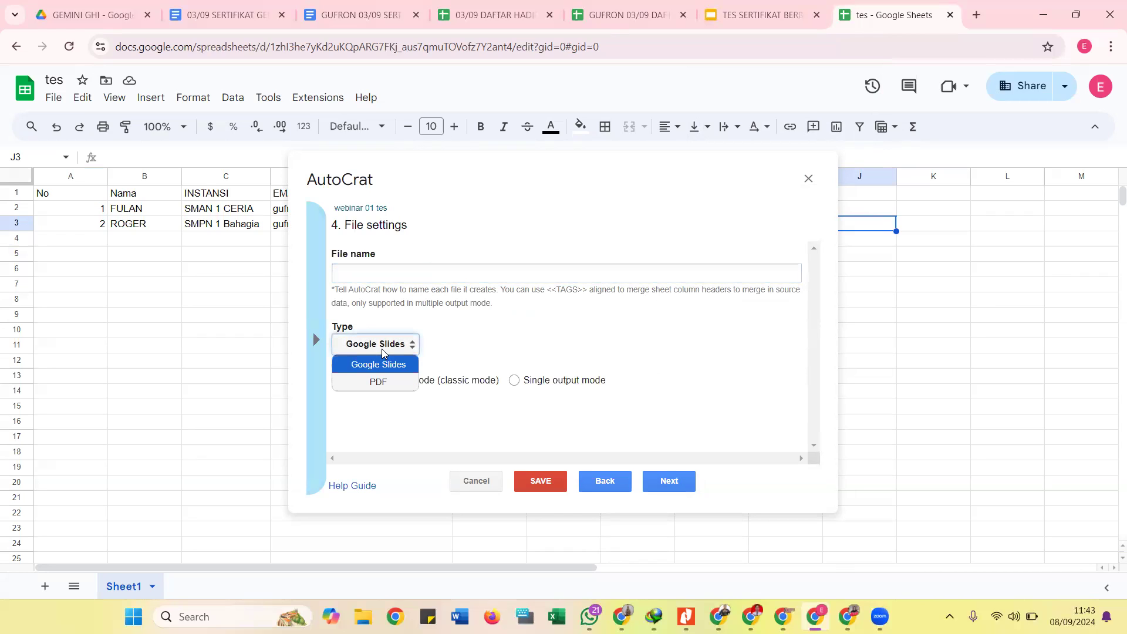
pyautogui.click(376, 382)
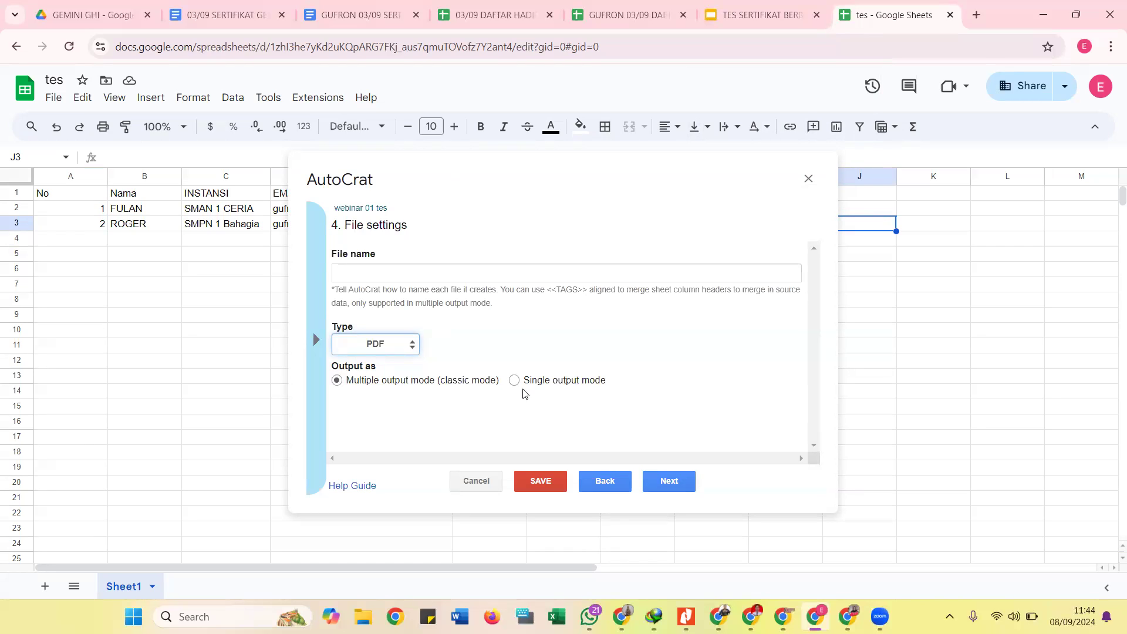
# - Start the output file name with "SERTIFIKAT TES <<Nama>>", copying the Nama header from the sheet into the tag
pyautogui.click(405, 271)
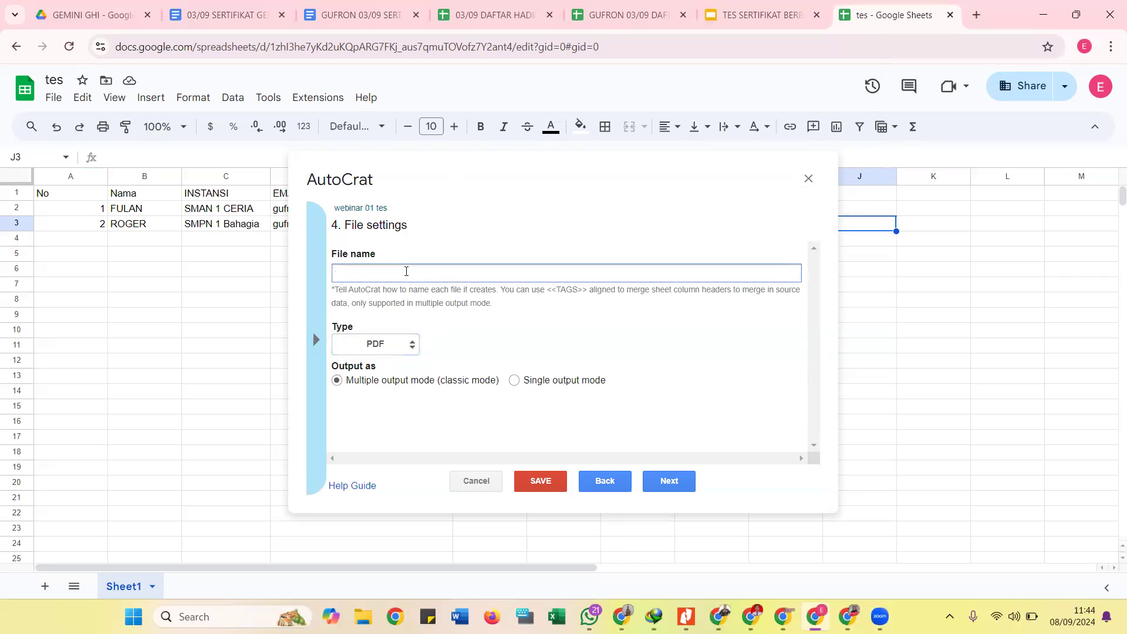
pyautogui.write('SERTIFIKAT TESS')
pyautogui.press('BackSpace')
pyautogui.write('<<')
pyautogui.click(180, 197)
pyautogui.hotkey('ctrl', 'c')
pyautogui.click(443, 272)
pyautogui.hotkey('ctrl', 'v')
pyautogui.write('>> <<')
# - Complete the file name with an <<INSTANSI>> tag copied from the sheet header and continue to the destination folders
pyautogui.click(251, 196)
pyautogui.hotkey('ctrl', 'c')
pyautogui.click(498, 269)
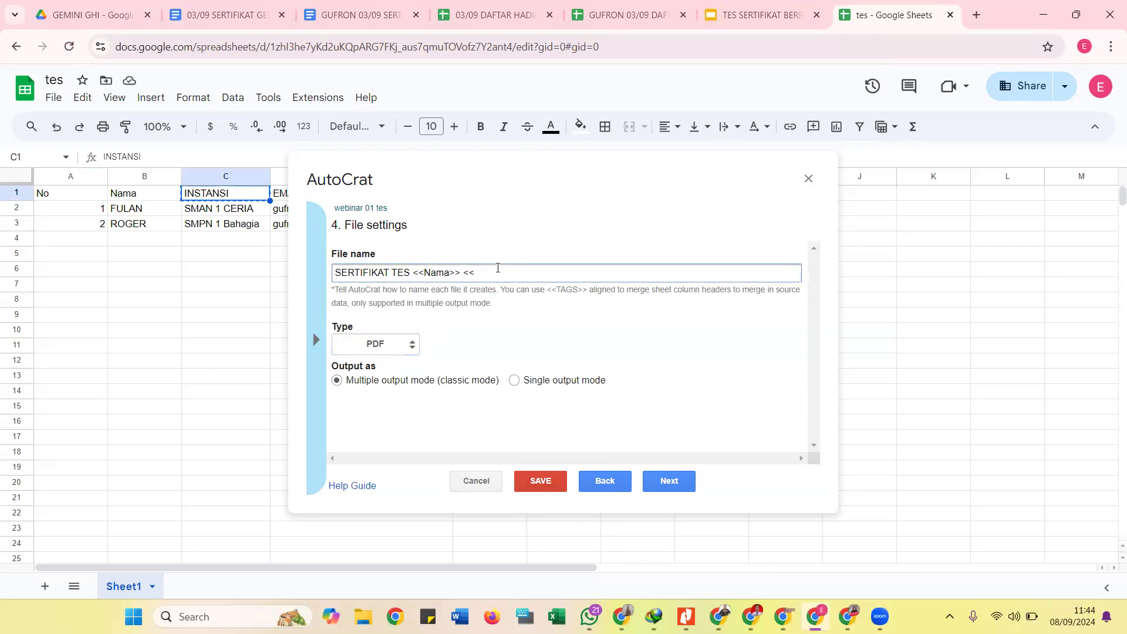
pyautogui.hotkey('ctrl', 'v')
pyautogui.write('>>')
pyautogui.click(671, 482)
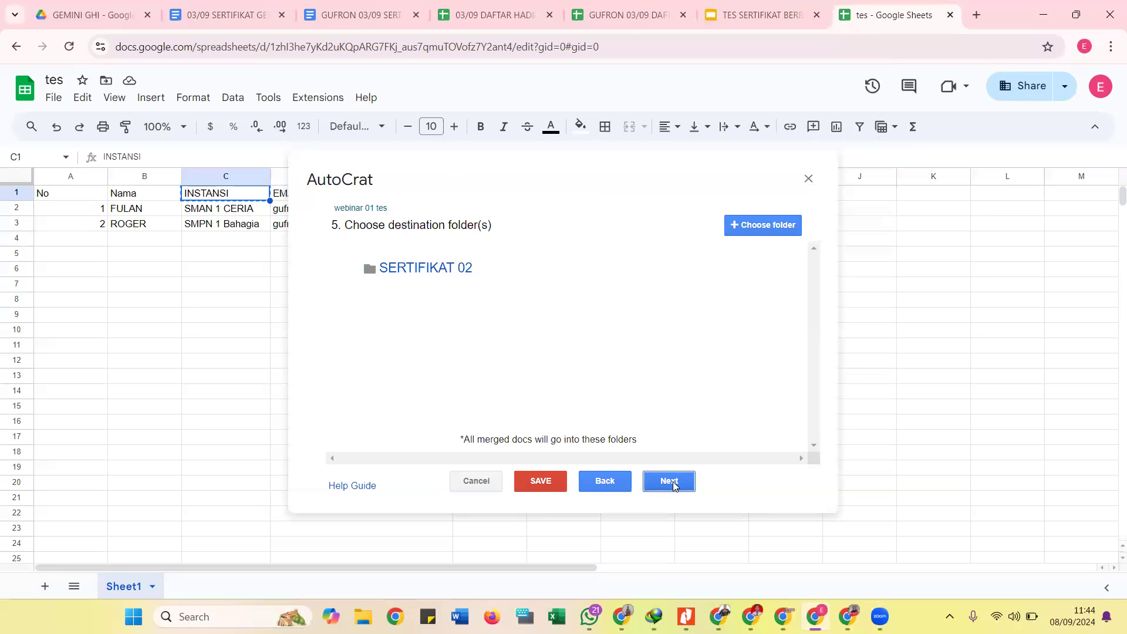
# - Remove SERTIFIKAT 02 from the destination folders and choose NEW FOLDER as the merge destination
pyautogui.moveTo(732, 271)
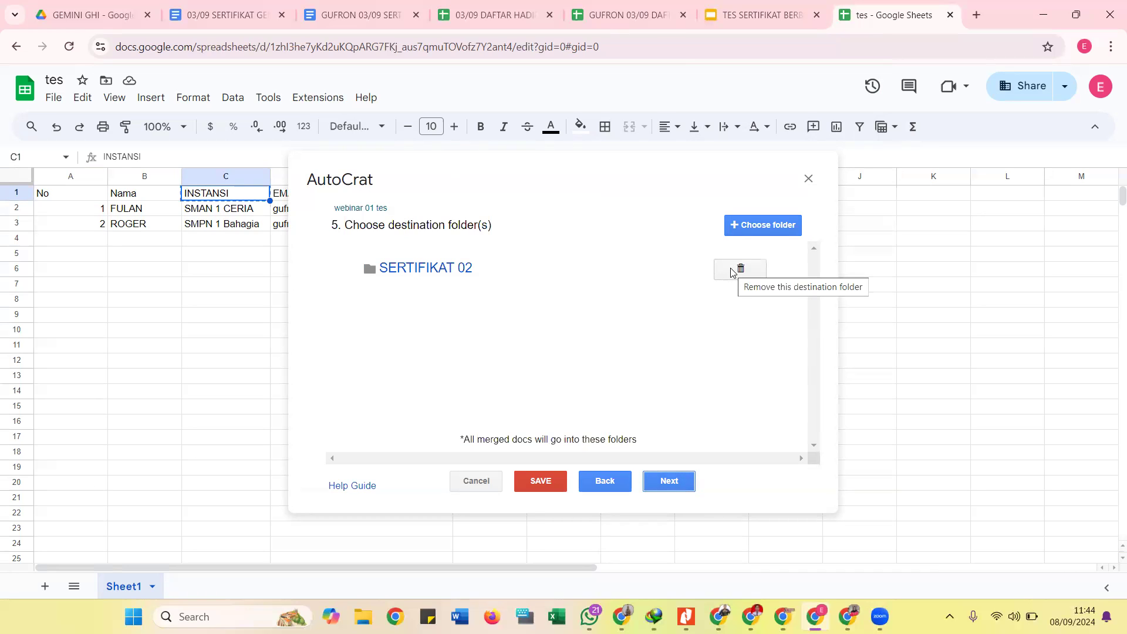
pyautogui.click(732, 270)
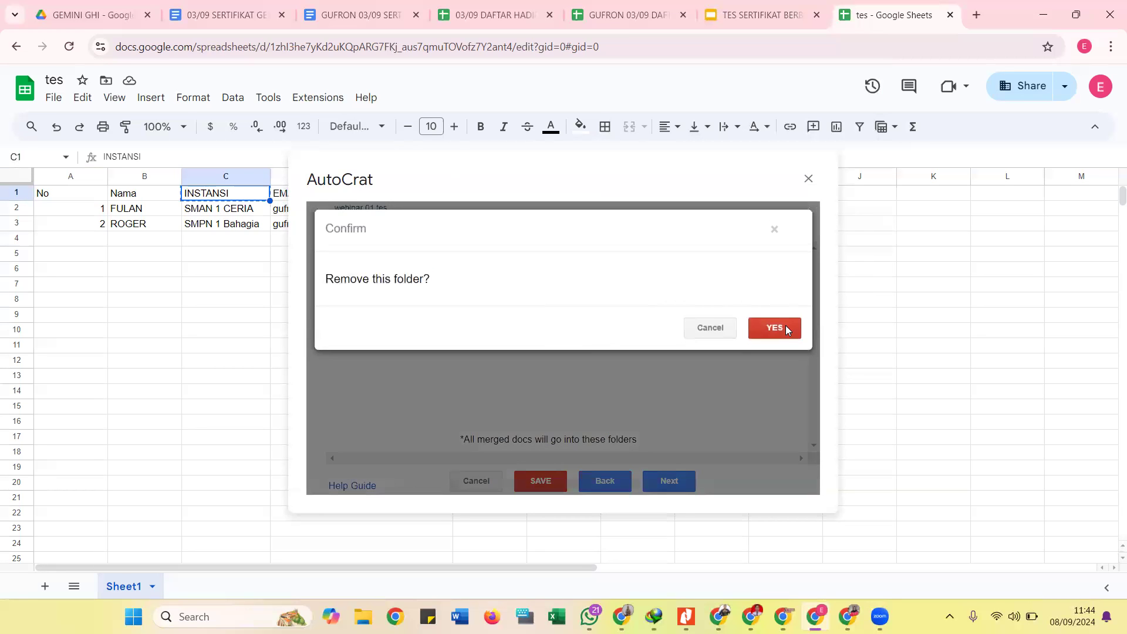
pyautogui.click(784, 326)
pyautogui.click(783, 226)
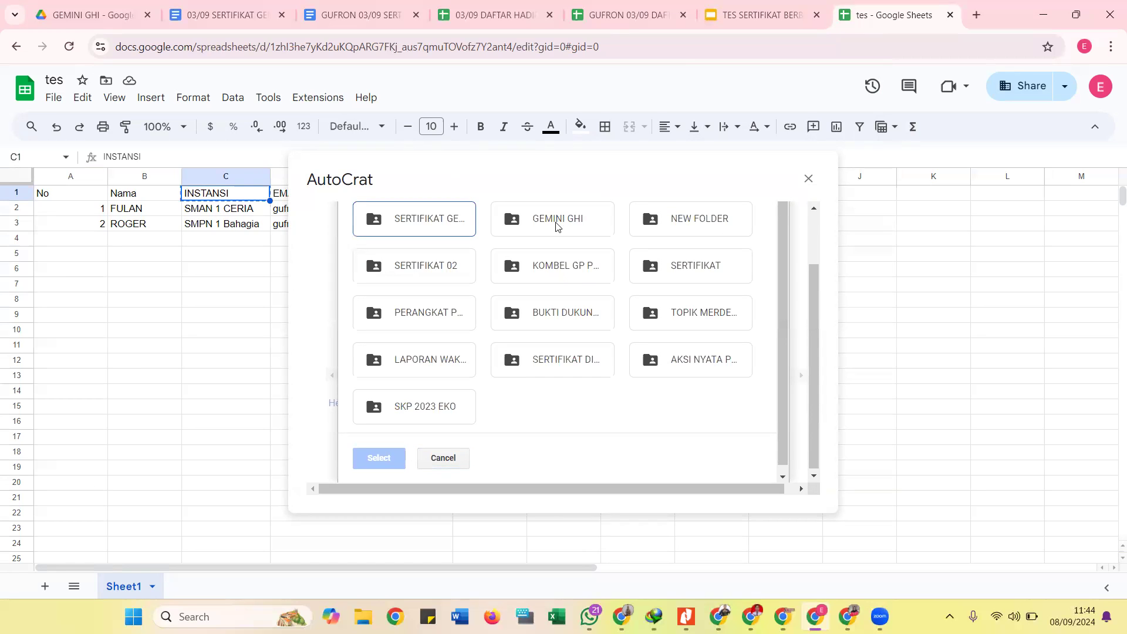
pyautogui.click(658, 221)
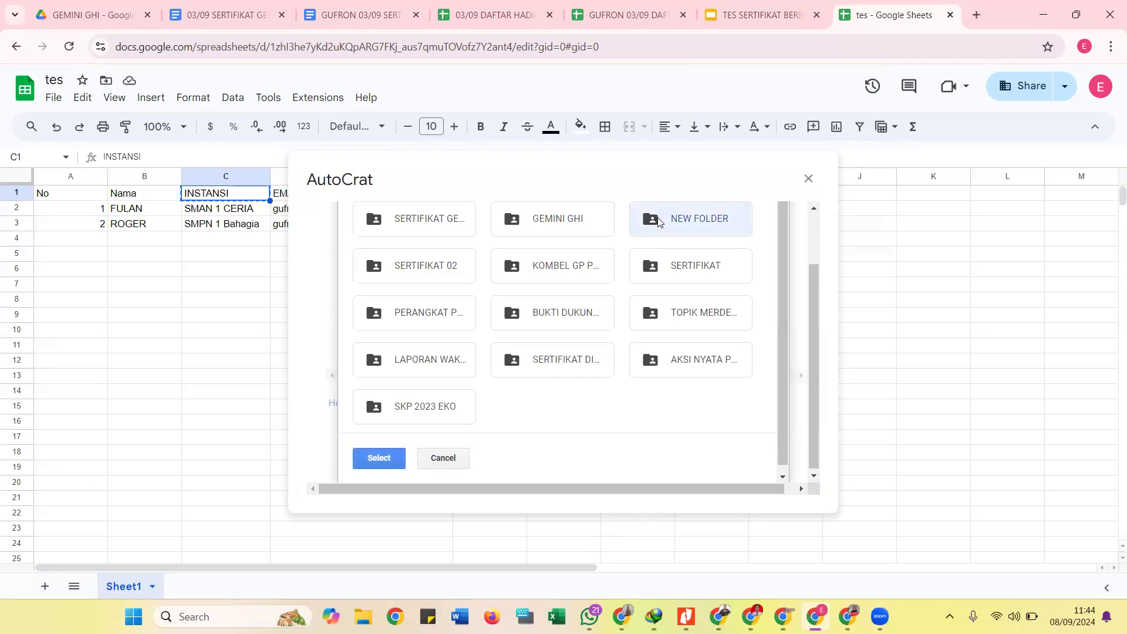
pyautogui.click(390, 459)
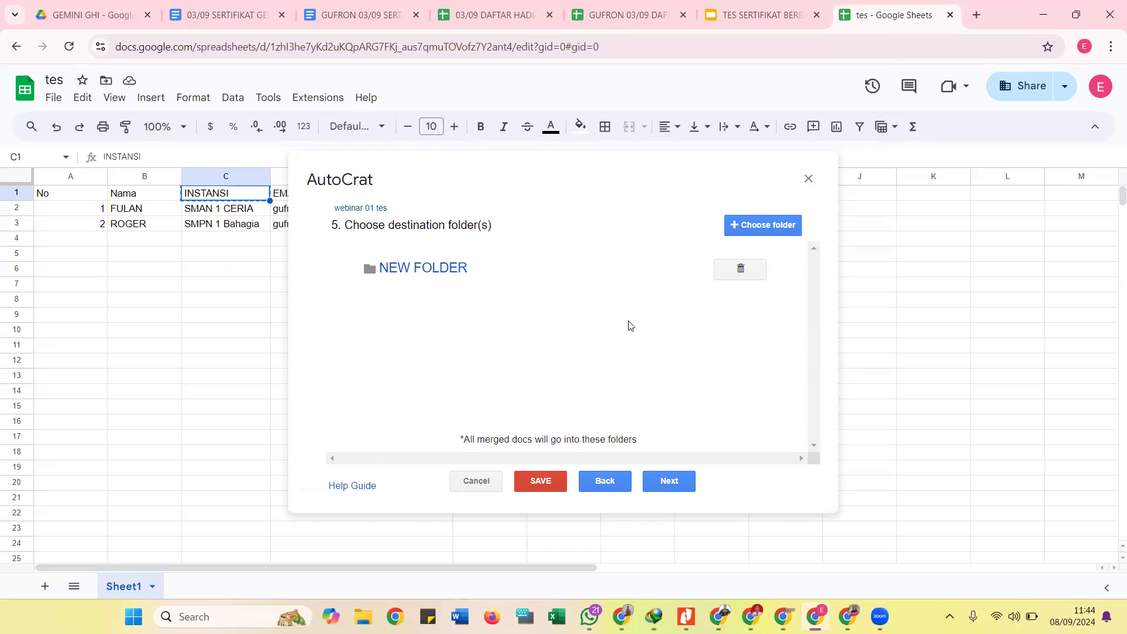
# - Continue past the optional folder and merge condition settings and turn on document sharing
pyautogui.click(667, 481)
pyautogui.click(667, 481)
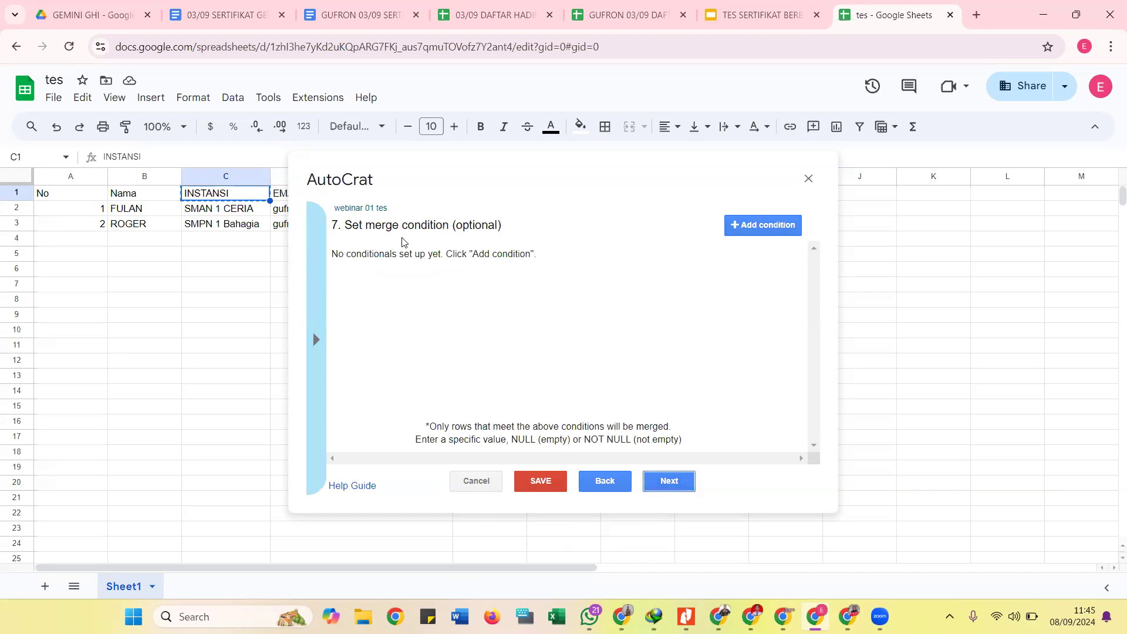
pyautogui.click(671, 482)
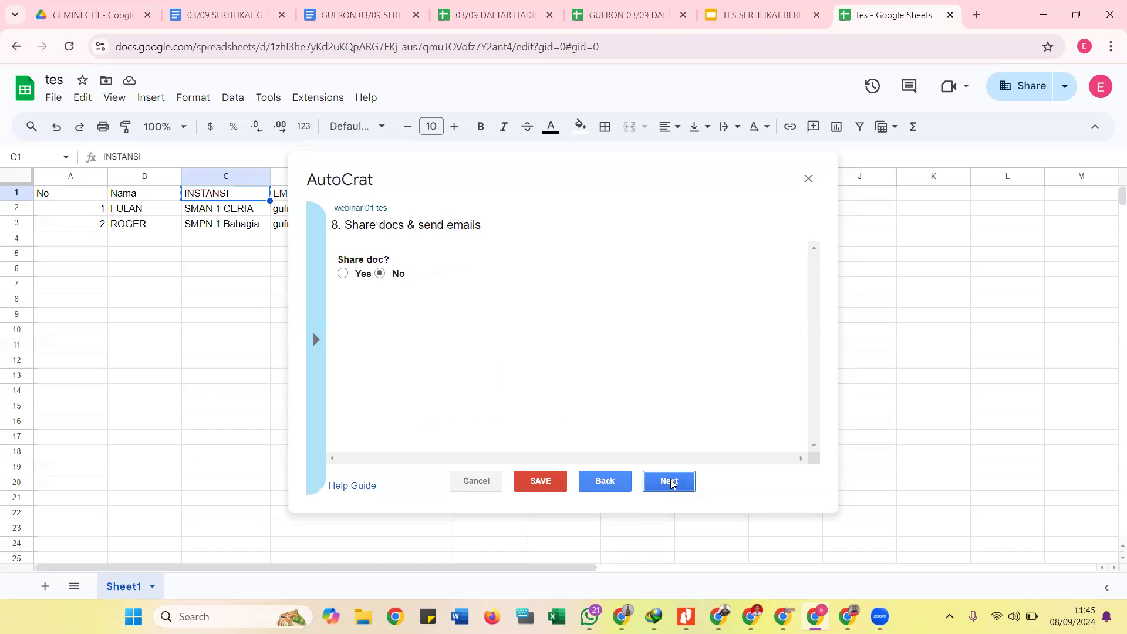
pyautogui.click(343, 274)
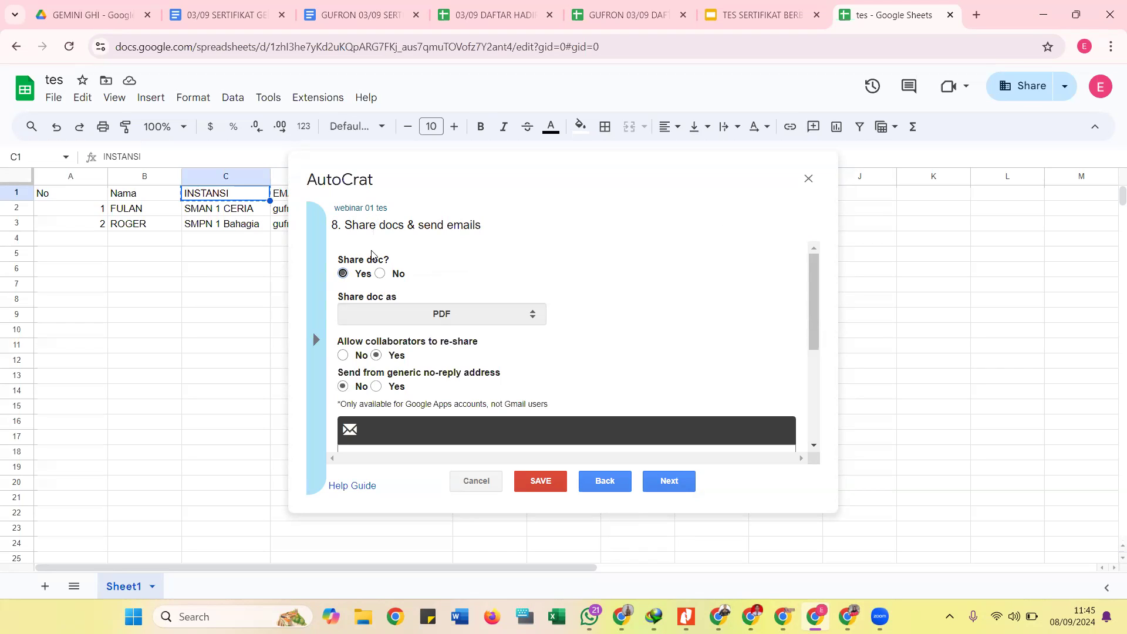
# - Disallow collaborators from re-sharing and enable sending from the generic no-reply address
pyautogui.scroll(-2, 388, 290)
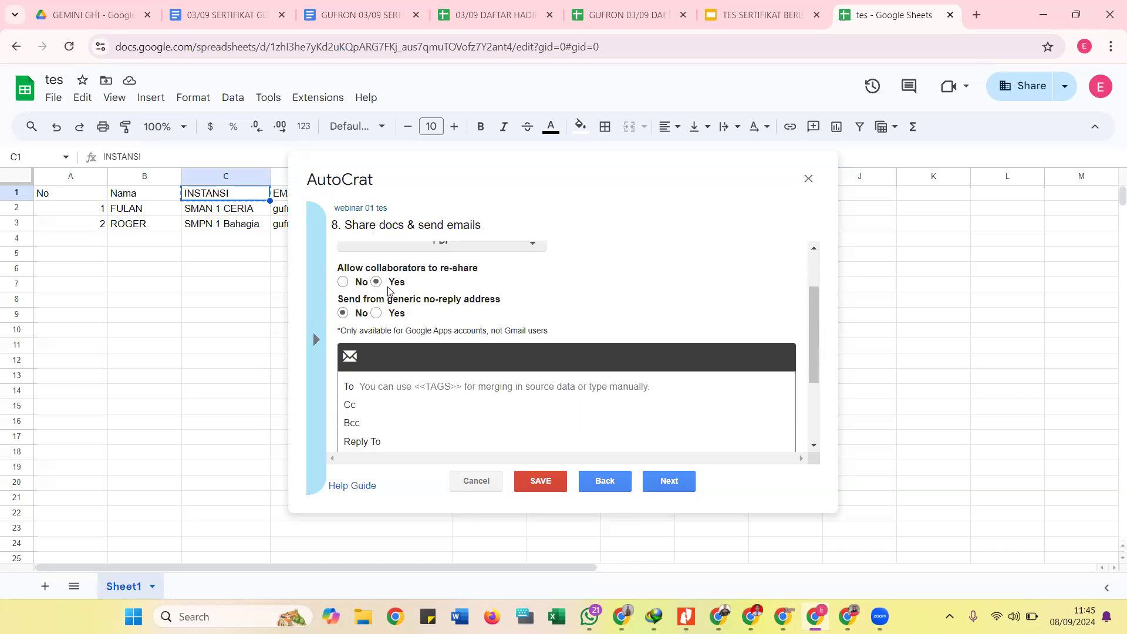
pyautogui.scroll(2, 386, 293)
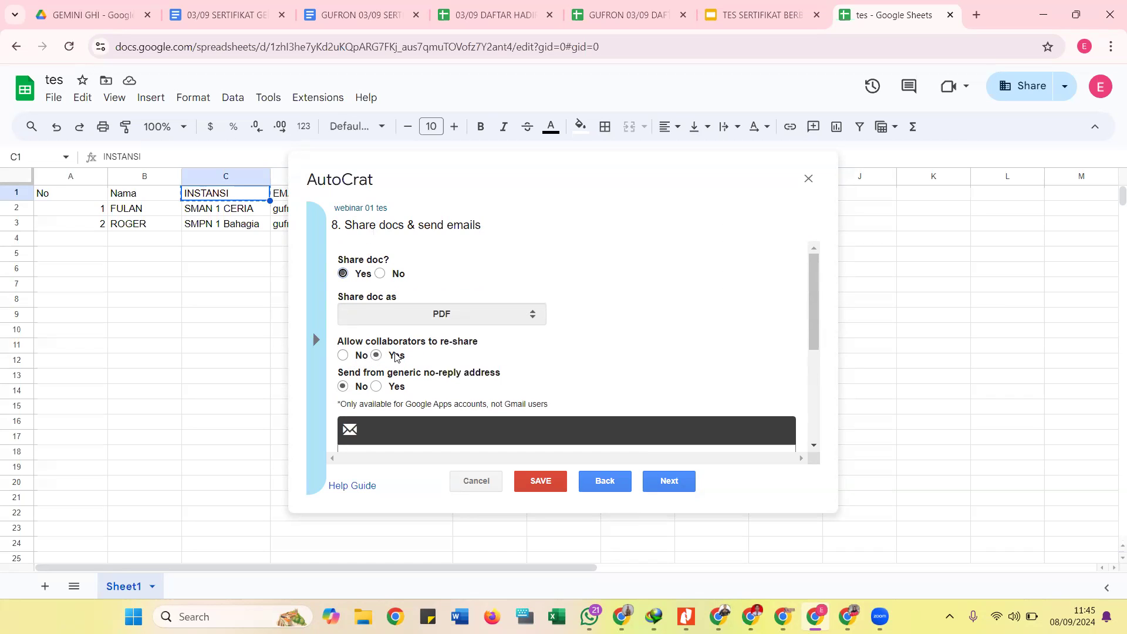
pyautogui.click(344, 356)
pyautogui.click(375, 385)
pyautogui.scroll(-2, 425, 376)
pyautogui.scroll(2, 426, 372)
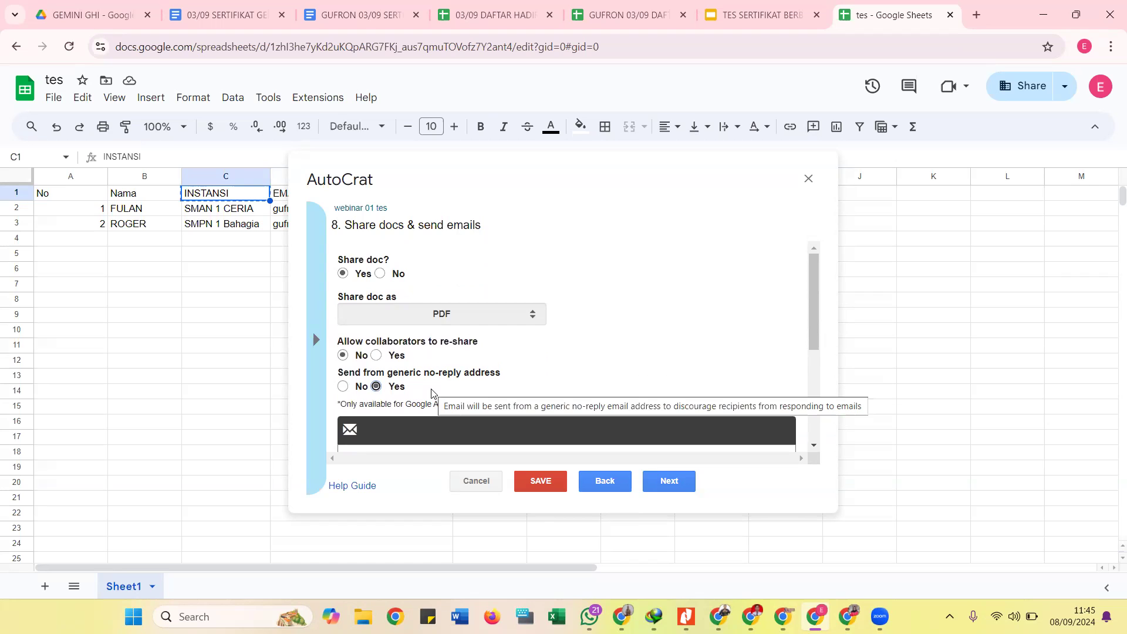
pyautogui.scroll(-1, 432, 392)
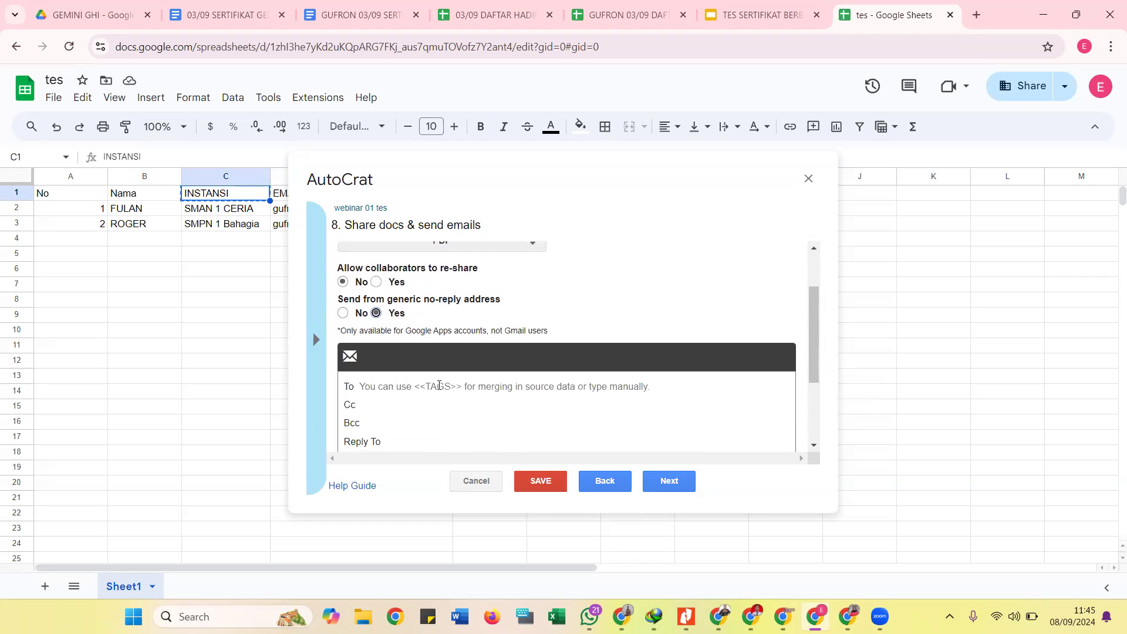
pyautogui.scroll(1, 386, 308)
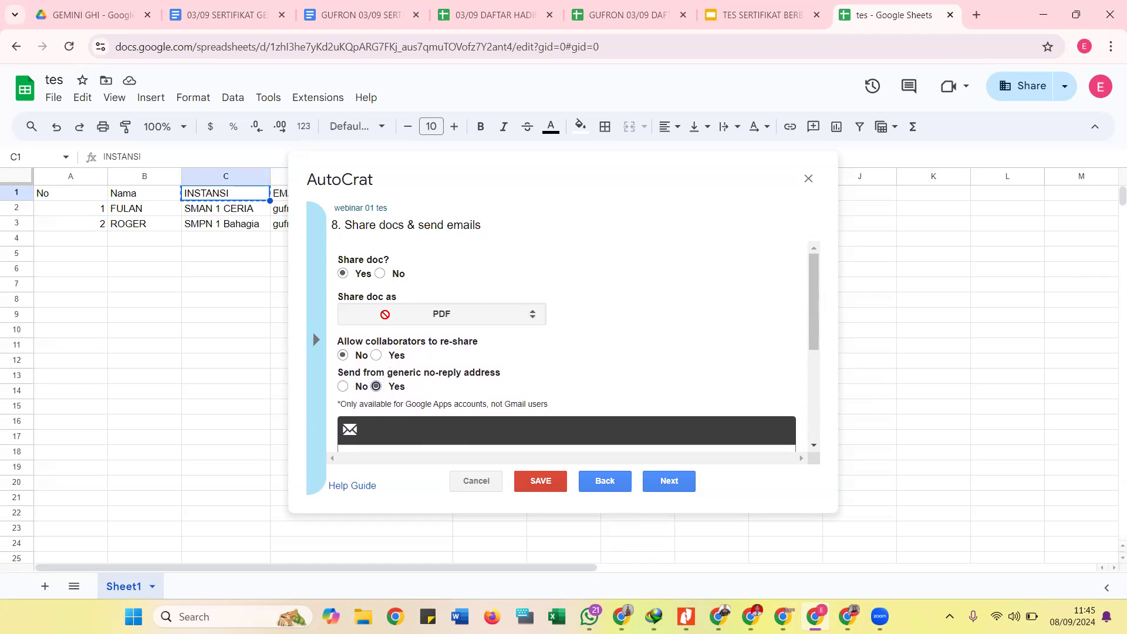
pyautogui.scroll(-2, 382, 332)
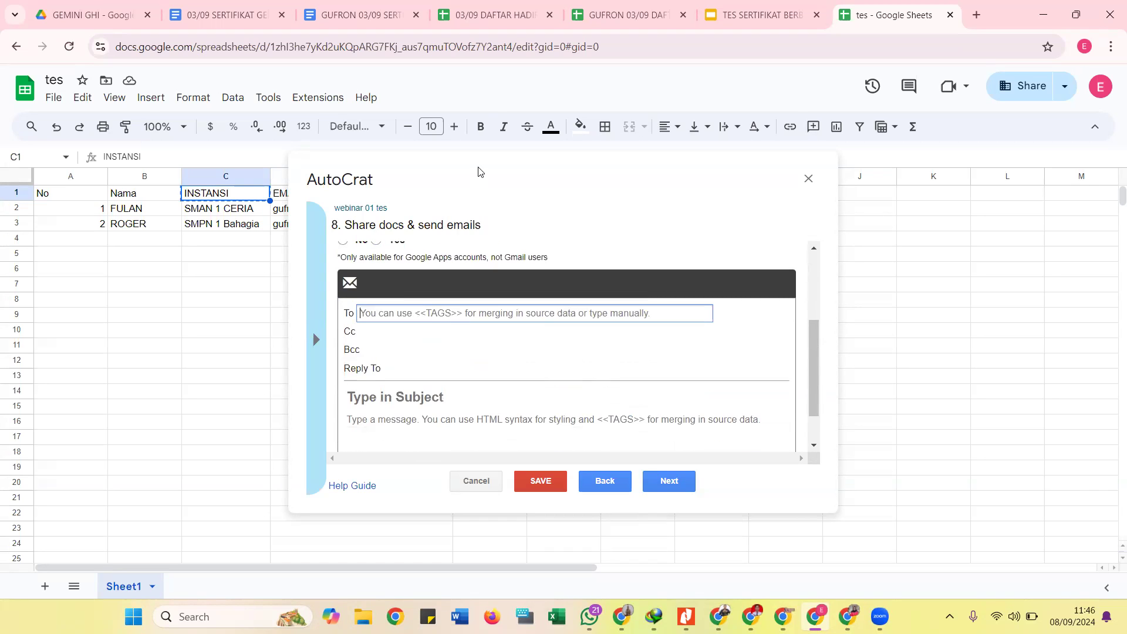
pyautogui.click(281, 198)
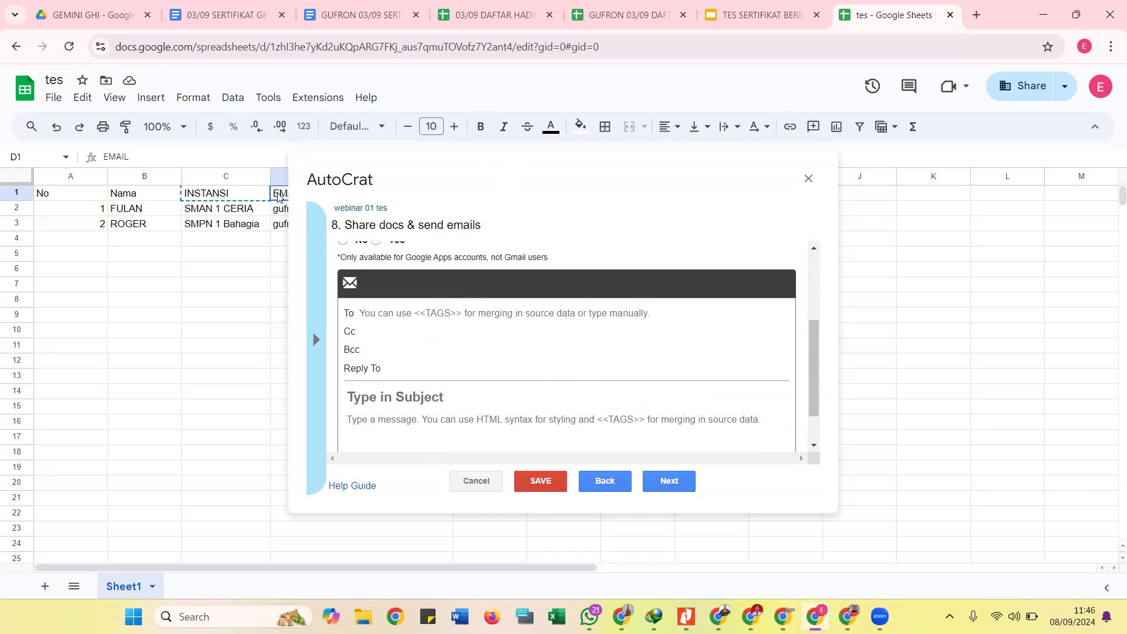
pyautogui.hscroll(5, 281, 197)
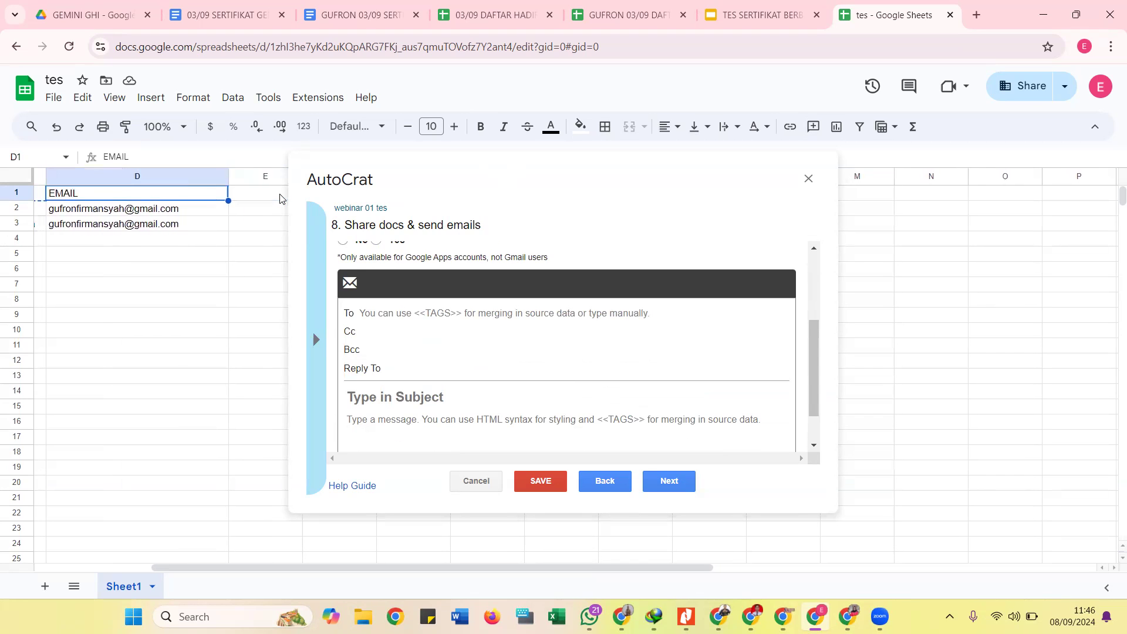
pyautogui.click(378, 310)
pyautogui.write('<<EMAIL>>')
pyautogui.press('BackSpace')
pyautogui.press('BackSpace')
pyautogui.press('BackSpace')
pyautogui.press('BackSpace')
pyautogui.press('BackSpace')
pyautogui.press('BackSpace')
pyautogui.press('BackSpace')
pyautogui.press('BackSpace')
pyautogui.press('BackSpace')
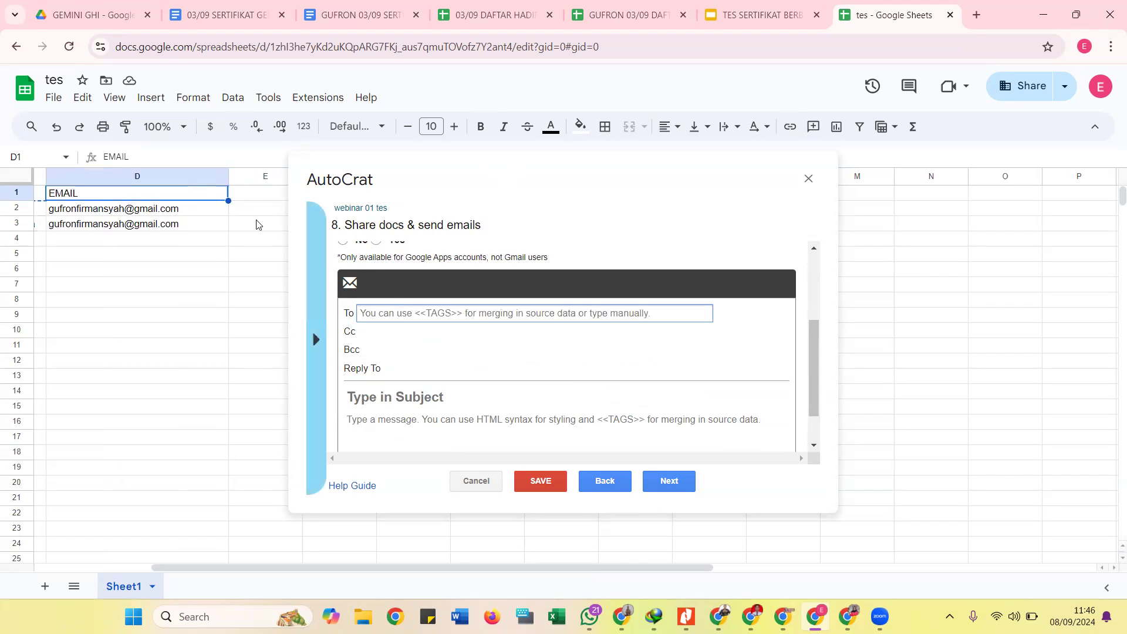
# - Address the email to the <<EMAIL>> tag, copying the EMAIL header from the sheet
pyautogui.click(187, 222)
pyautogui.click(191, 197)
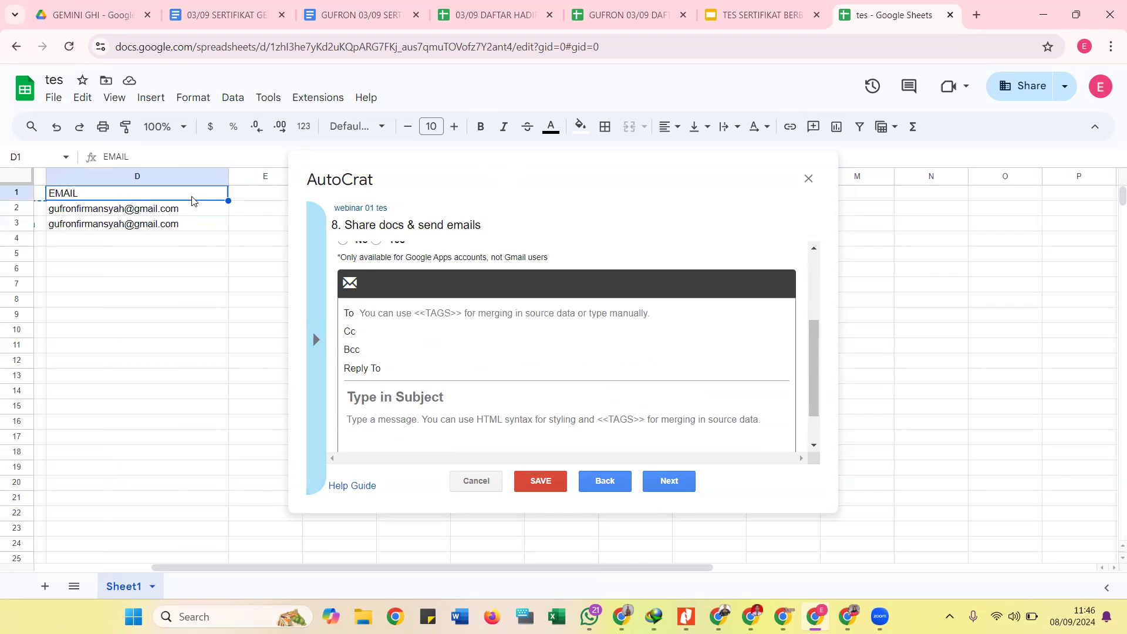
pyautogui.click(364, 324)
pyautogui.click(365, 315)
pyautogui.write('<<EMAIL>>')
# - Set the email subject to "SERTIFIKAT <<Nama>>", copying the Nama header from the sheet into the tag
pyautogui.click(357, 397)
pyautogui.scroll(-1, 361, 393)
pyautogui.write('SERTIFIKAT')
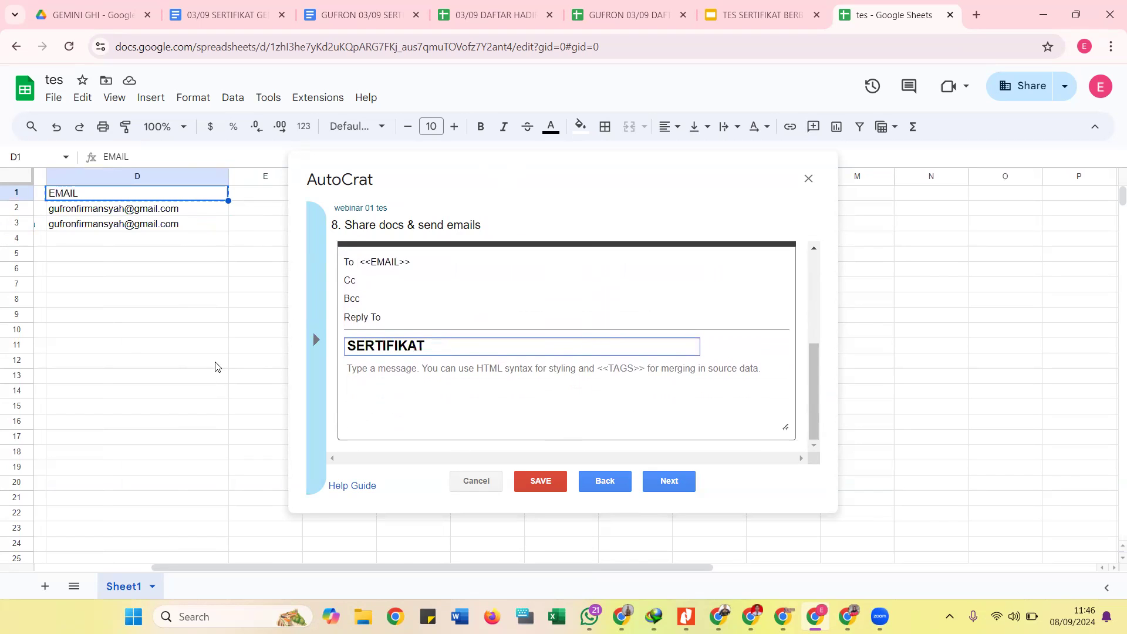
pyautogui.click(221, 334)
pyautogui.hscroll(-4, 166, 329)
pyautogui.click(137, 195)
pyautogui.hotkey('ctrl', 'c')
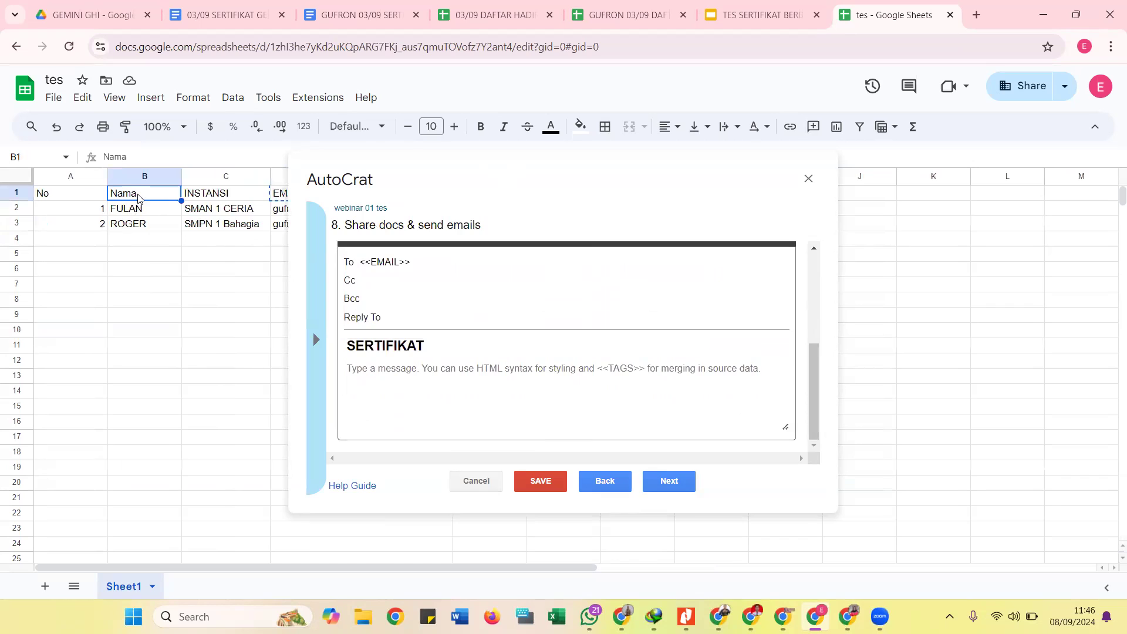
pyautogui.click(485, 345)
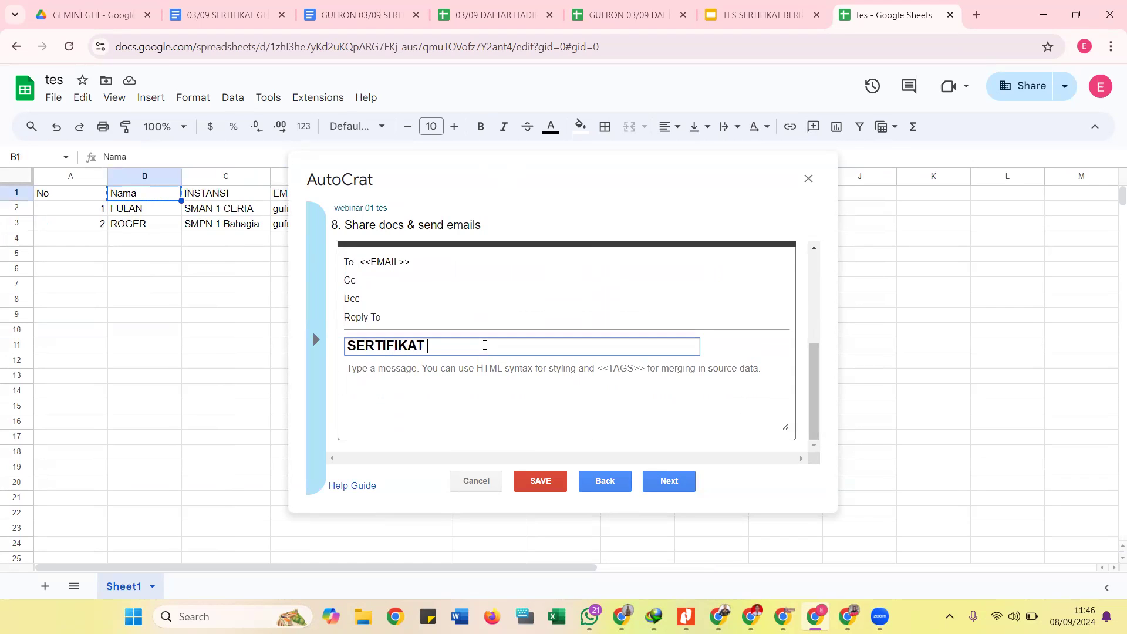
pyautogui.write('<<')
pyautogui.hotkey('ctrl', 'v')
pyautogui.write('>>')
# - Write the email message "Terima Kasih sudah mengikuti kegiatan" and continue to the job triggers
pyautogui.click(464, 379)
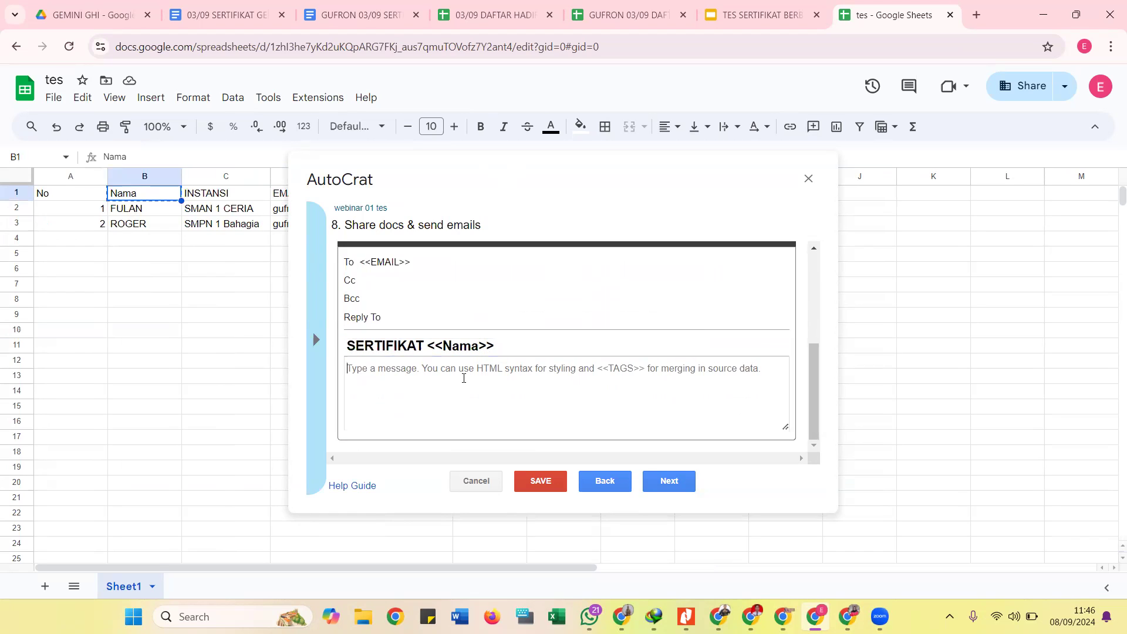
pyautogui.write('Teri')
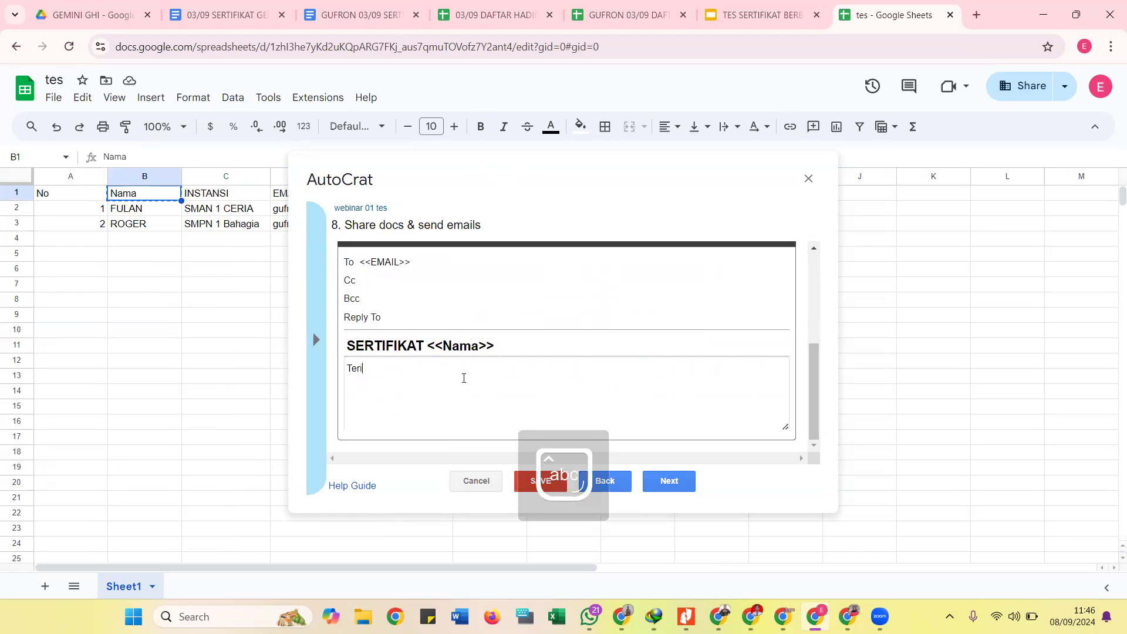
pyautogui.write('ma Kasih k')
pyautogui.press('BackSpace')
pyautogui.write('sudah ')
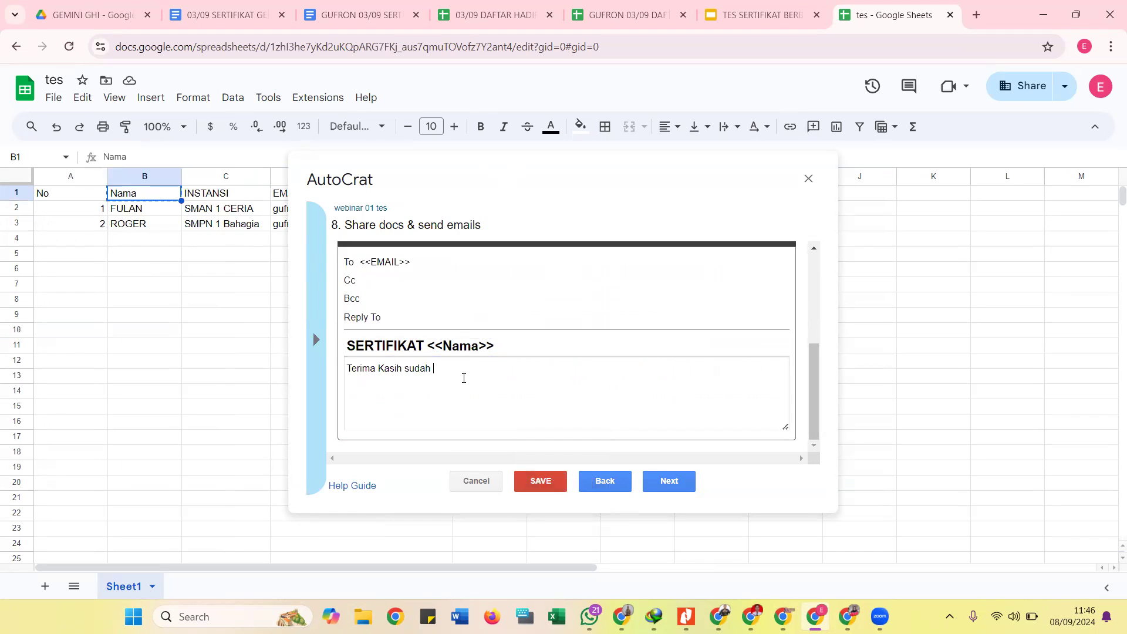
pyautogui.write('mengikuti kegiatan')
pyautogui.click(669, 480)
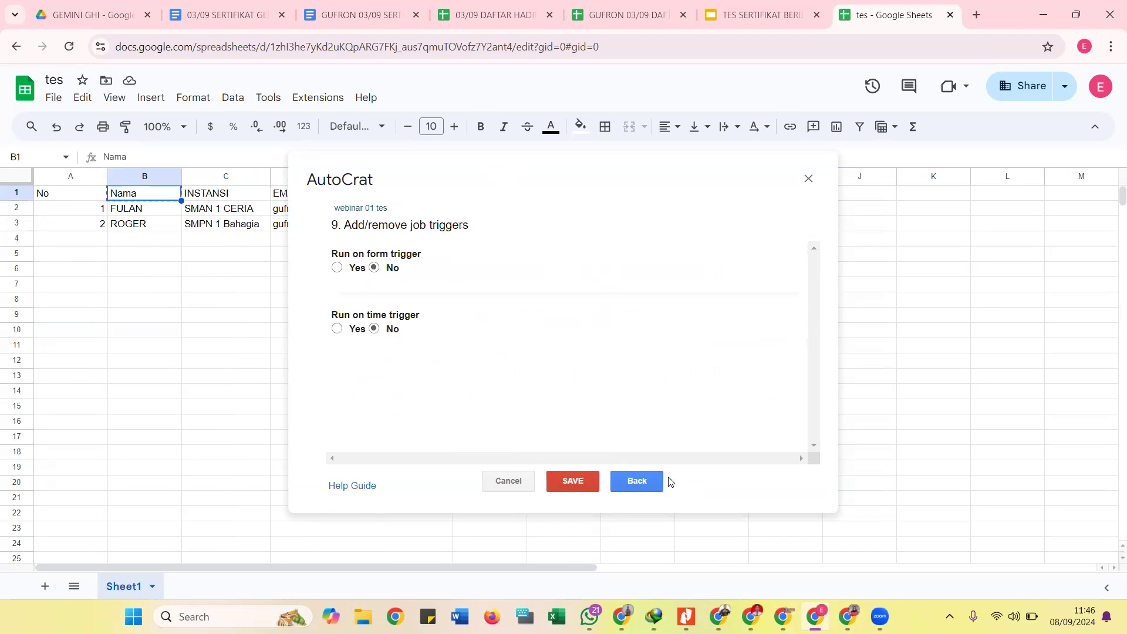
# - Enable the form trigger for the job, leaving the time trigger off, and save the job
pyautogui.click(337, 268)
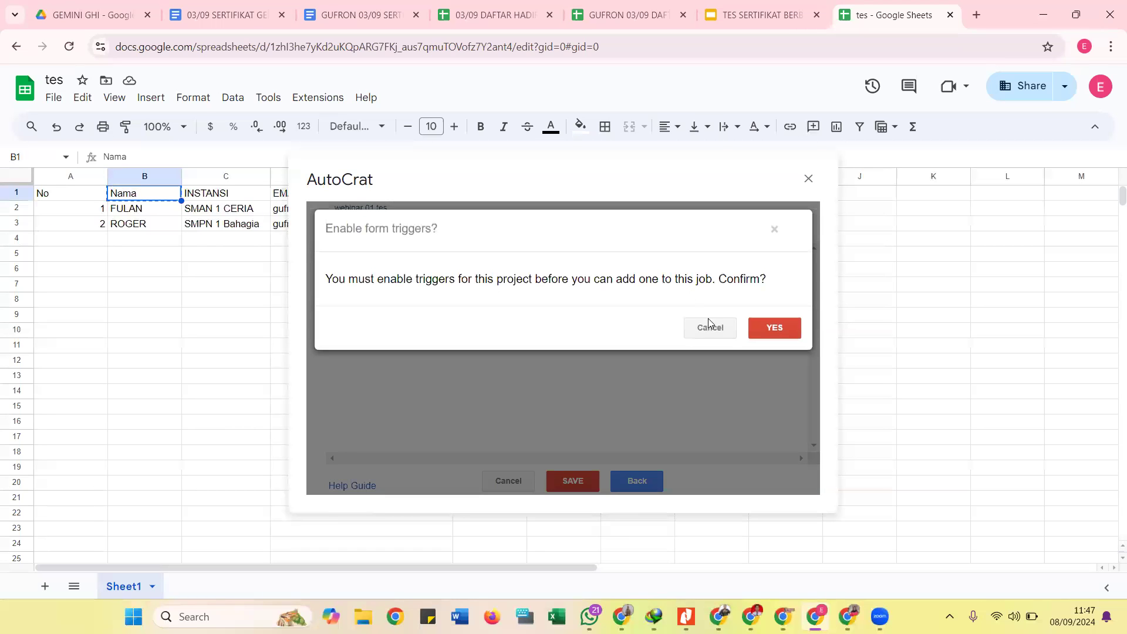
pyautogui.click(793, 326)
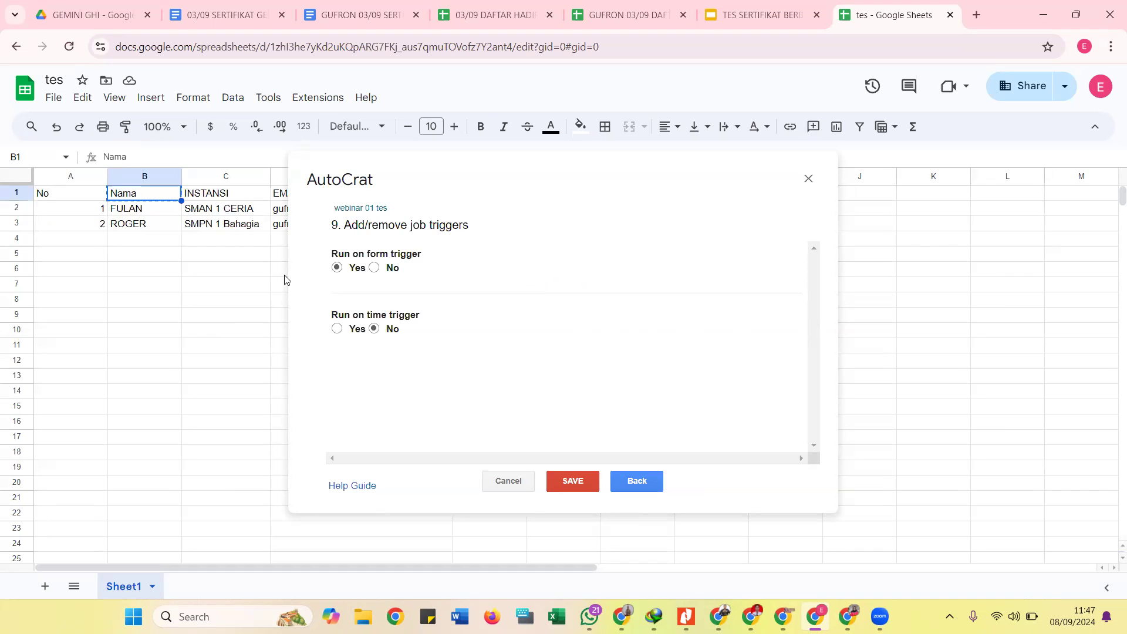
pyautogui.click(374, 268)
pyautogui.click(338, 269)
pyautogui.click(574, 491)
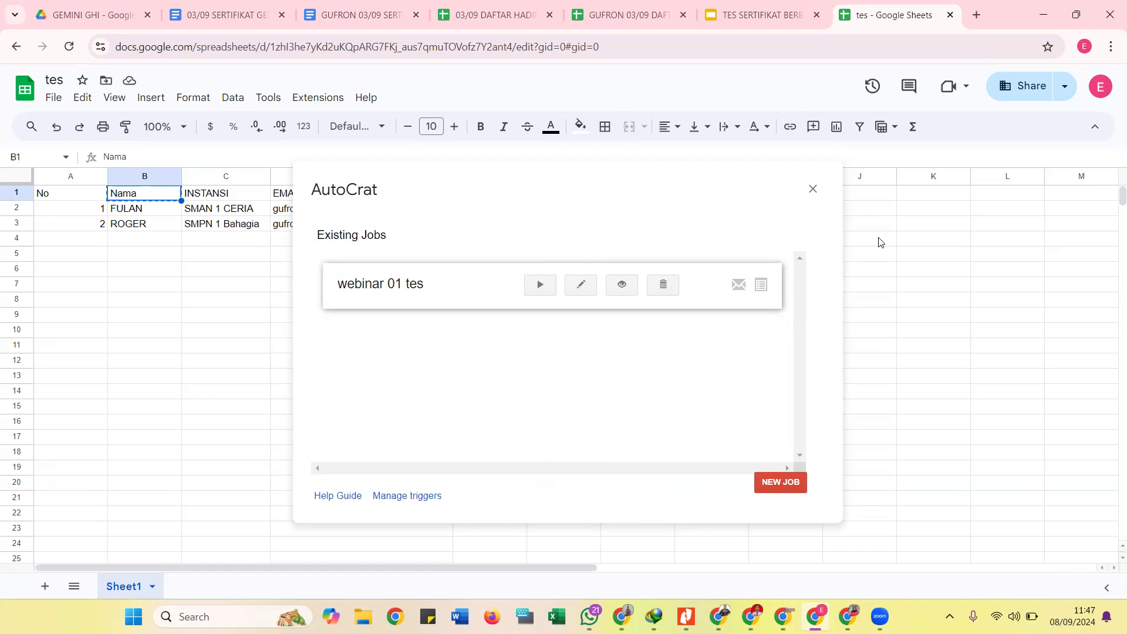
# - Run the "webinar 01 tes" merge job on the sheet rows
pyautogui.click(939, 242)
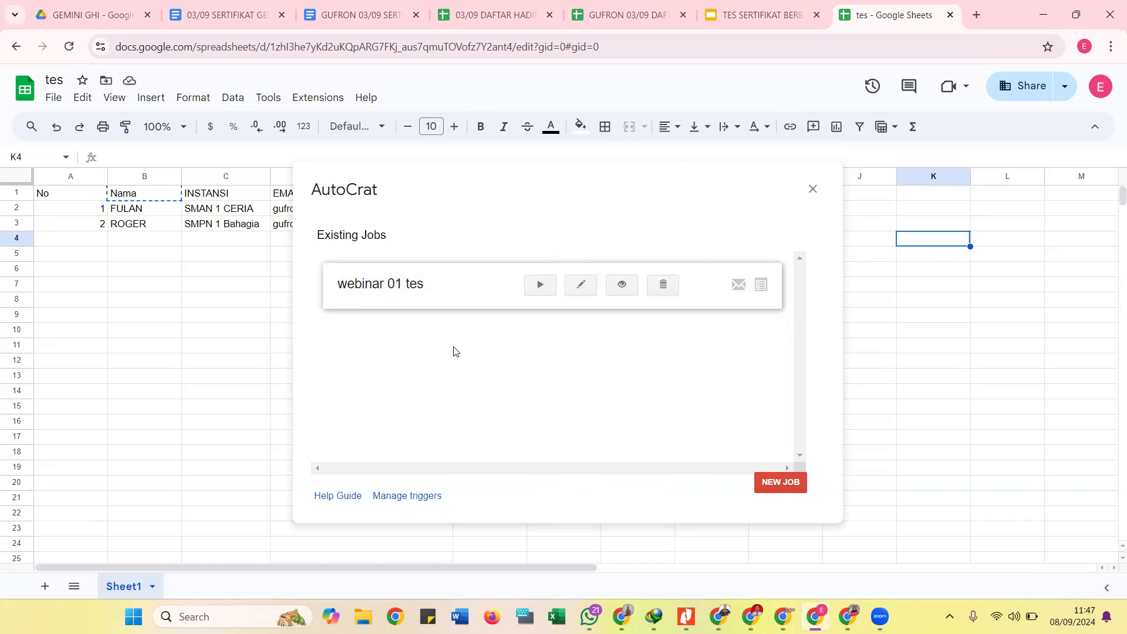
pyautogui.click(530, 286)
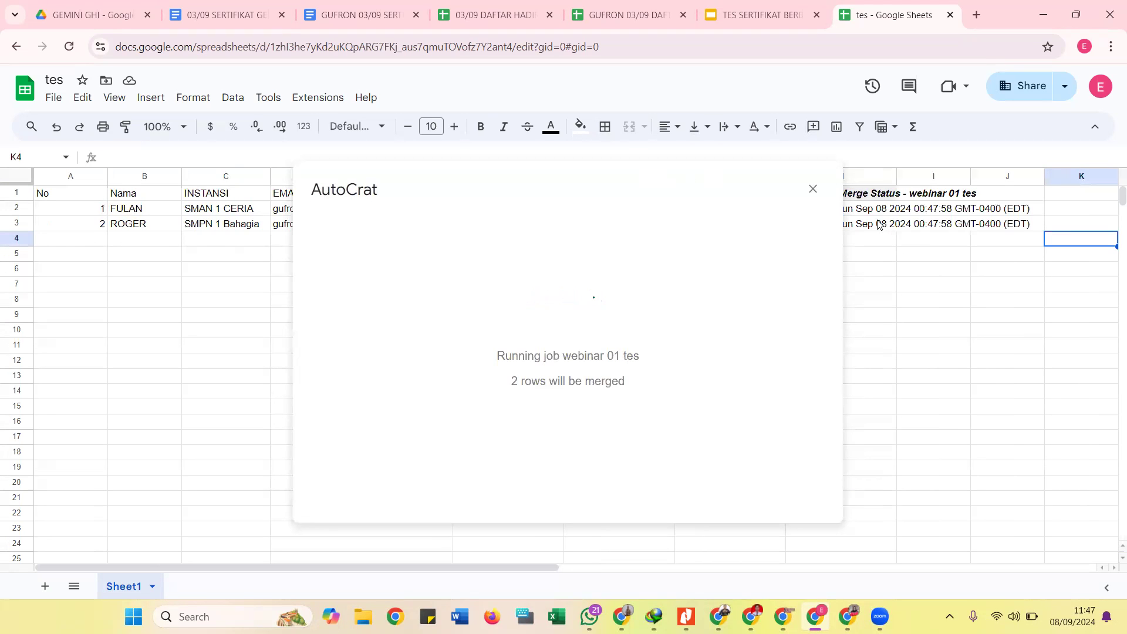
pyautogui.click(879, 225)
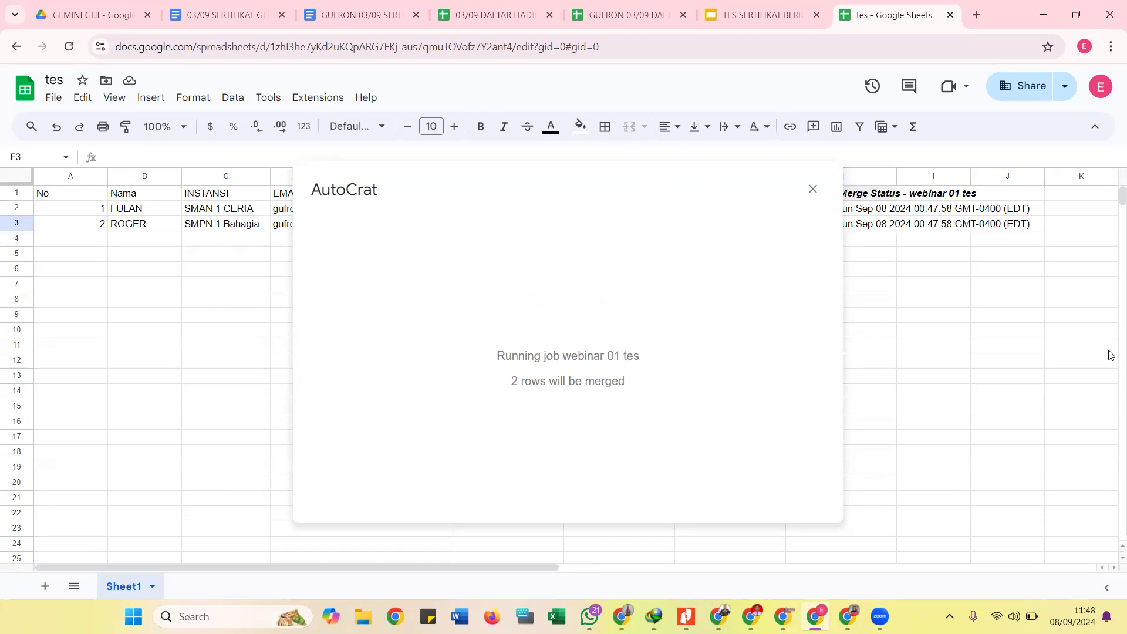
pyautogui.scroll(-4, 1031, 347)
pyautogui.scroll(3, 1036, 349)
pyautogui.scroll(2, 1036, 349)
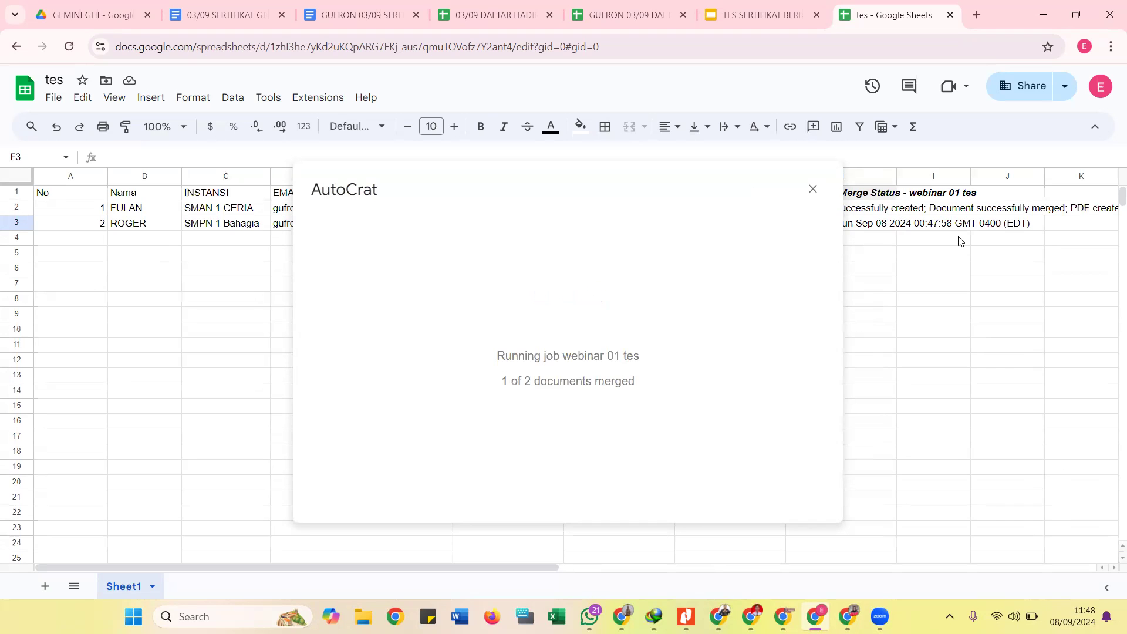
# - Examine the full merge status of the first participant in H2 and close the AutoCrat dialog
pyautogui.click(864, 209)
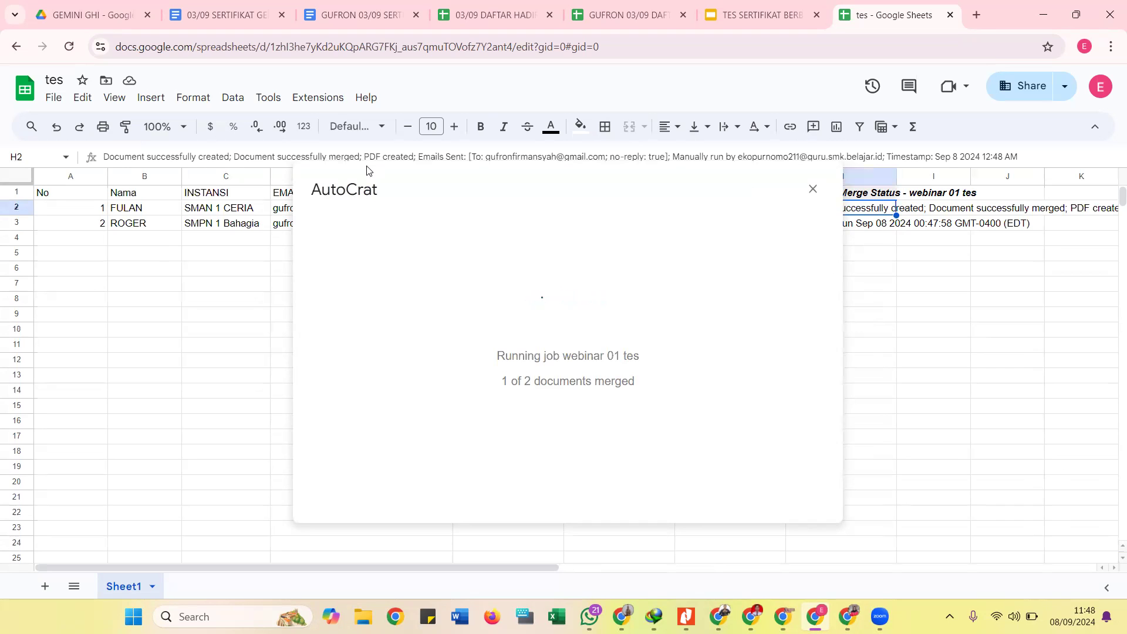
pyautogui.click(410, 155)
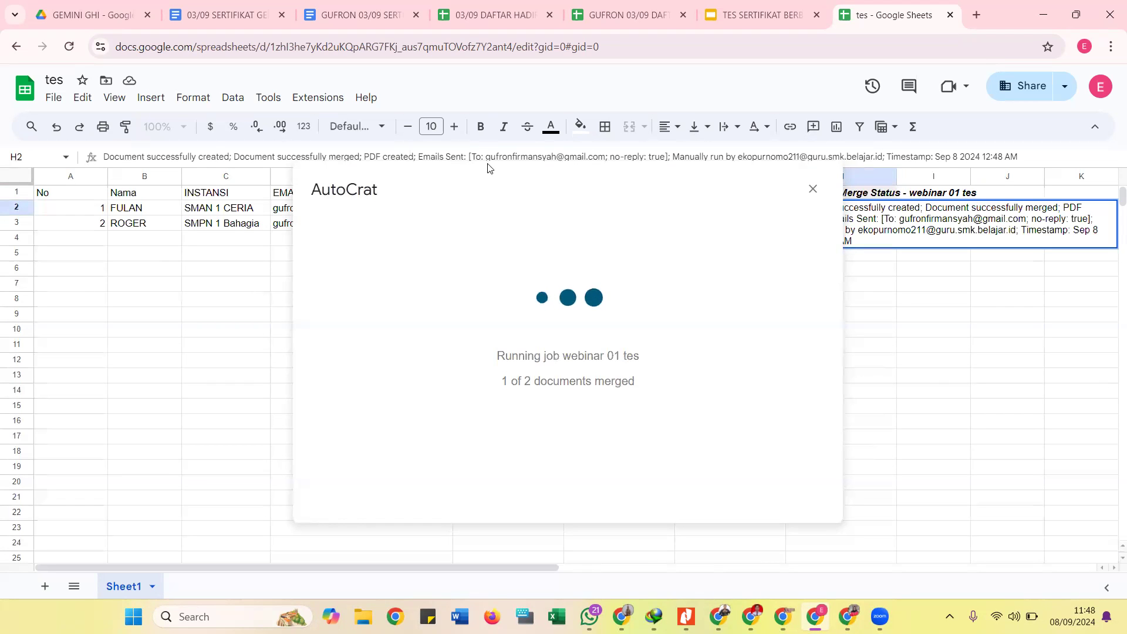
pyautogui.click(813, 189)
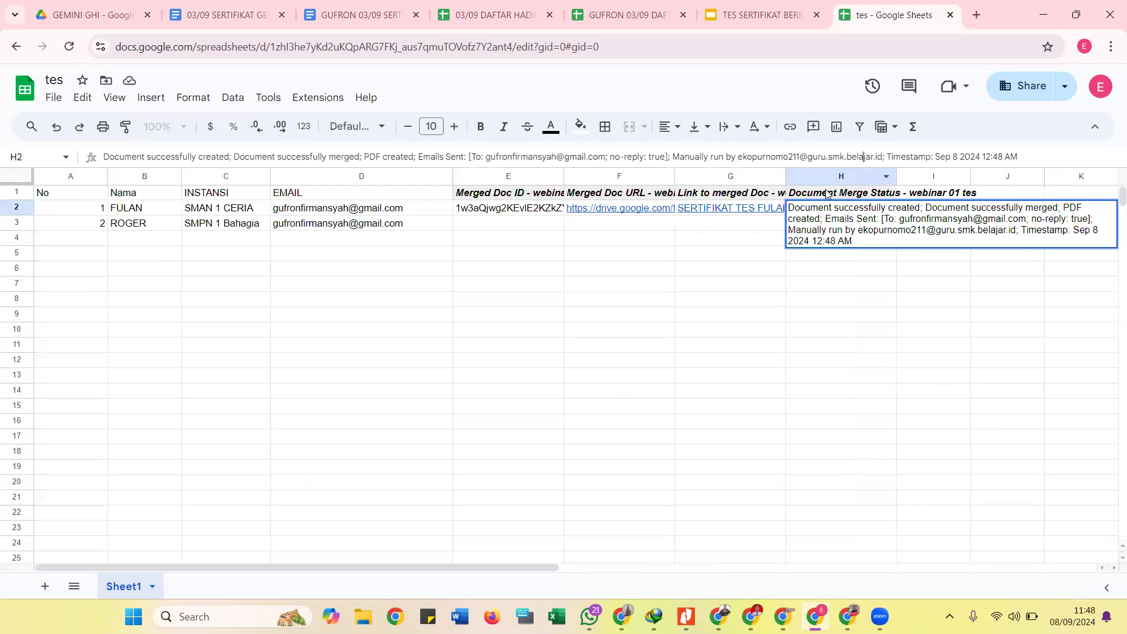
pyautogui.click(741, 275)
# - Open the first participant's PDF certificate through the Merged Doc URL link in row 2
pyautogui.moveTo(607, 223)
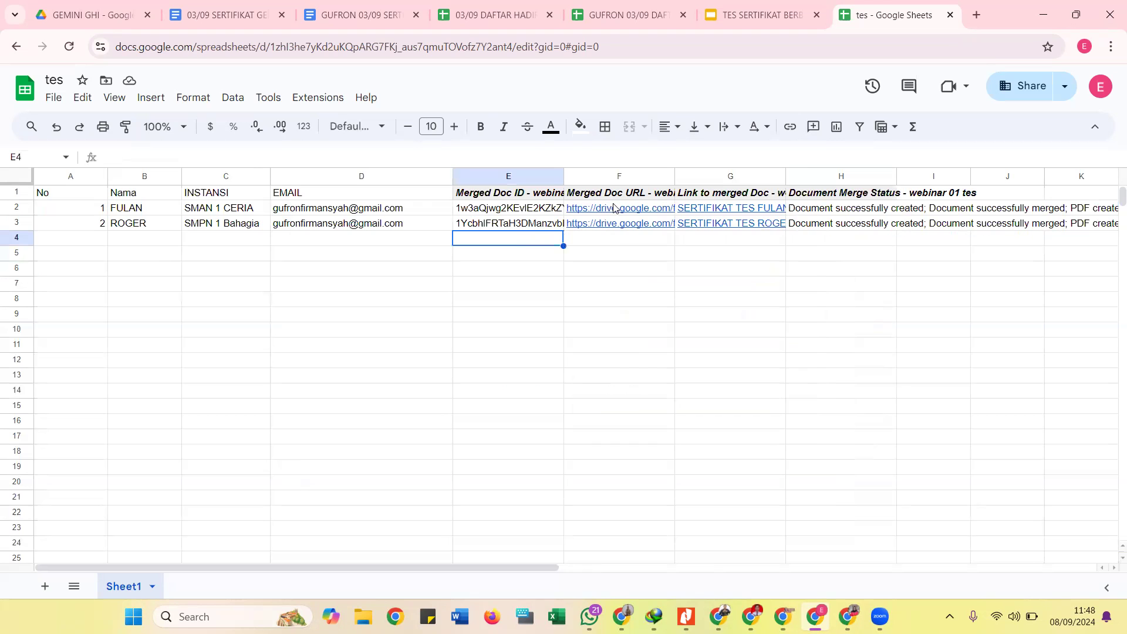
pyautogui.click(610, 213)
pyautogui.click(623, 238)
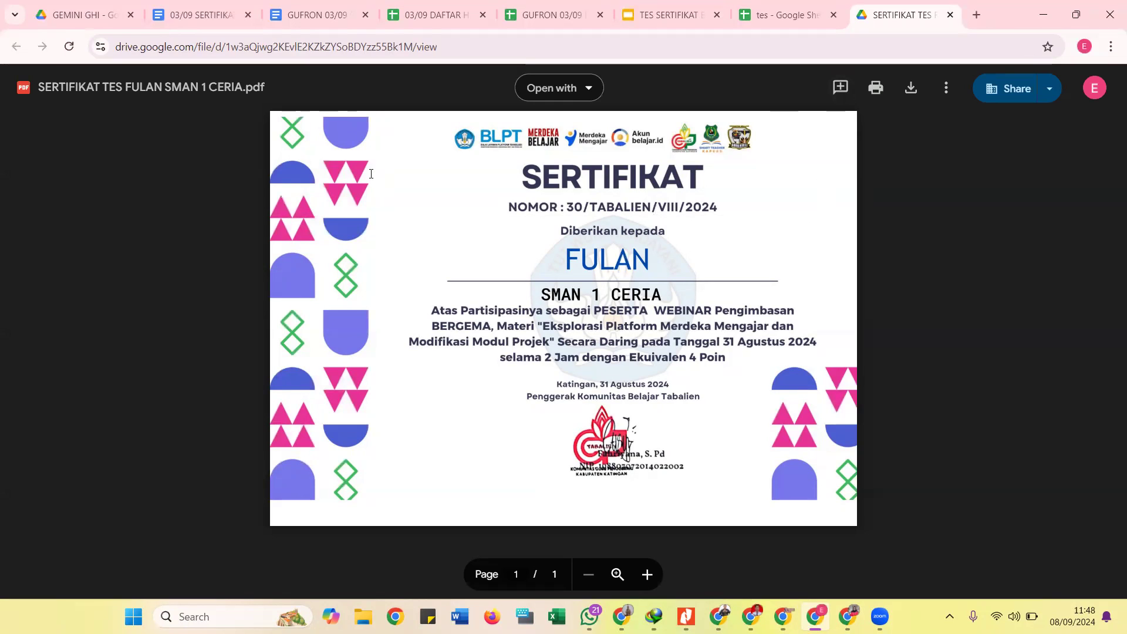
# - Return to the tes spreadsheet and check the emails-sent part of the merge status in H2
pyautogui.click(760, 16)
pyautogui.click(830, 208)
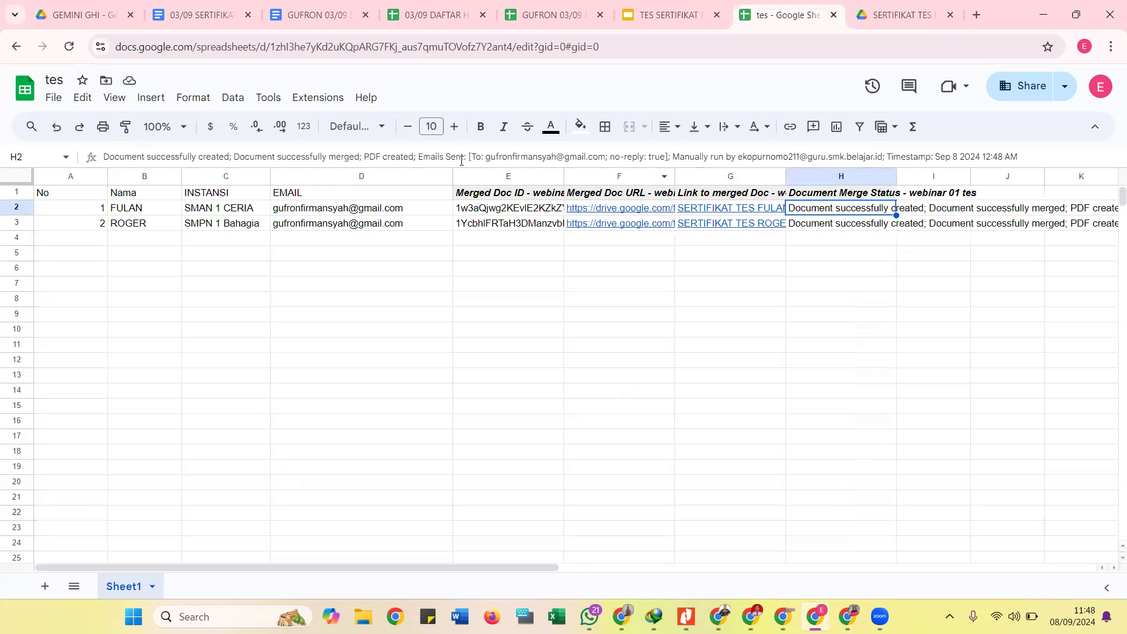
pyautogui.moveTo(414, 157); pyautogui.dragTo(617, 156)
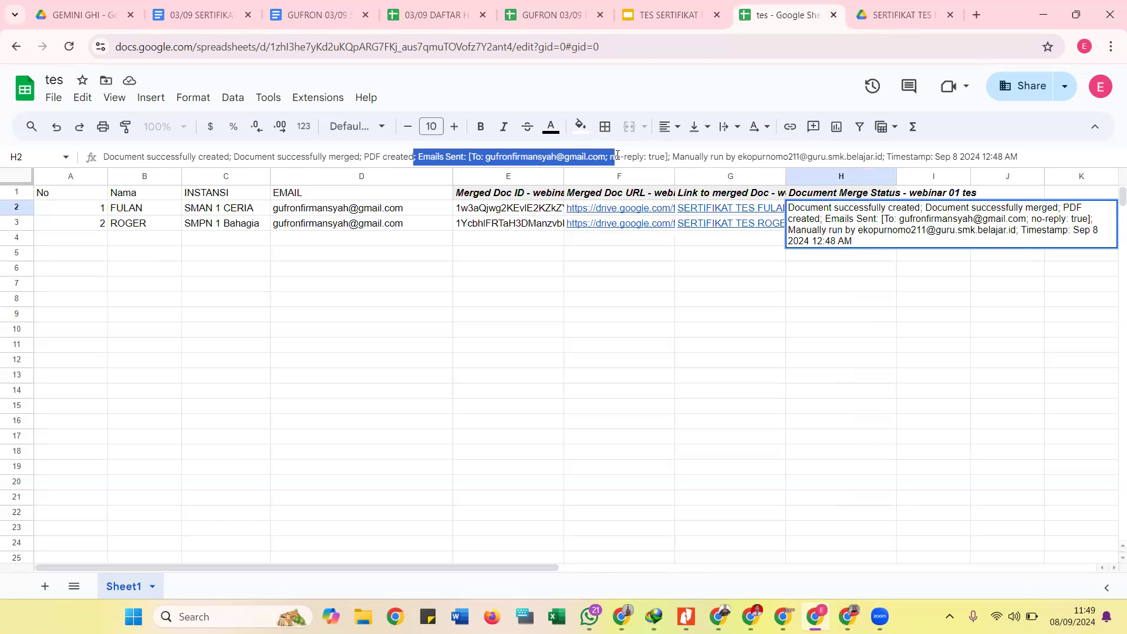
pyautogui.click(593, 260)
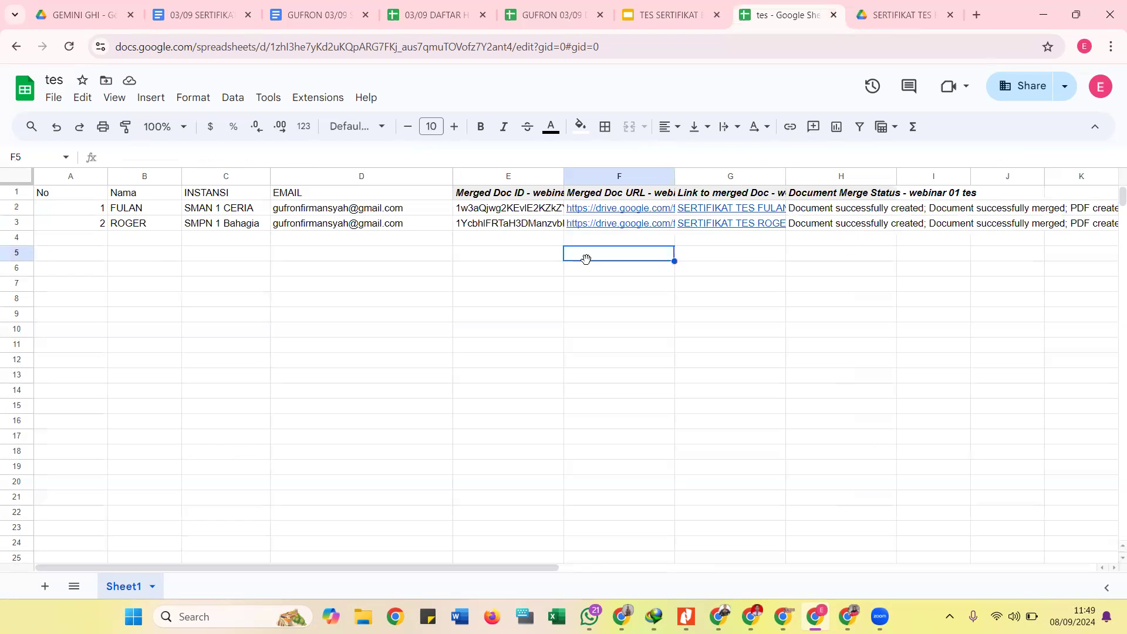